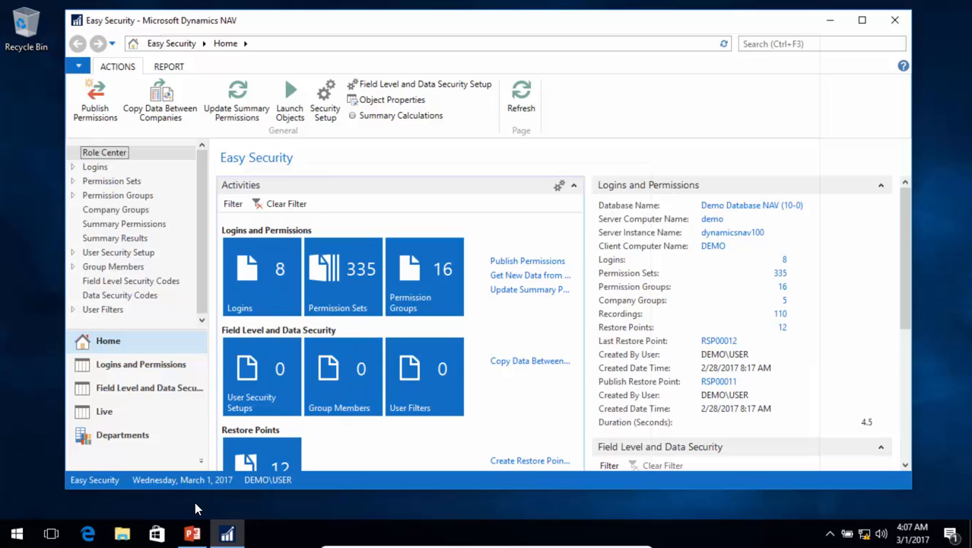
Step: Launch Computer Management and show the user list under Local Users and Groups
{"action": "left_click", "coordinate": [23, 535]}
{"action": "type", "text": "computer"}
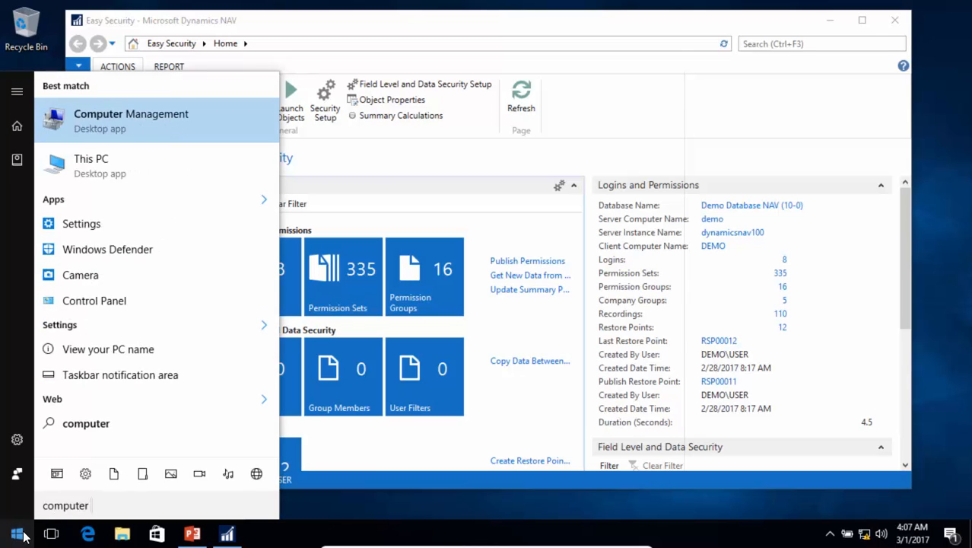
{"action": "left_click", "coordinate": [96, 120]}
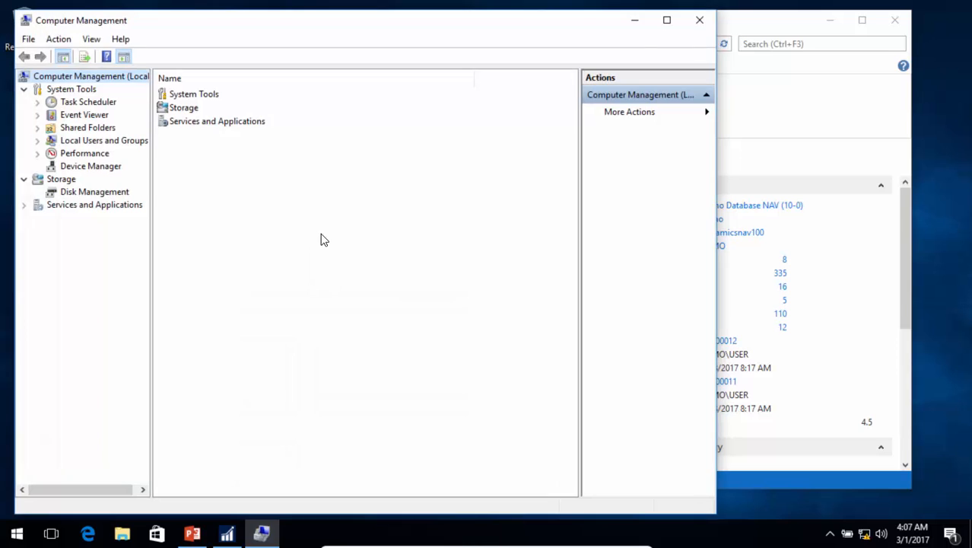
{"action": "left_click", "coordinate": [38, 141]}
{"action": "left_click", "coordinate": [85, 154]}
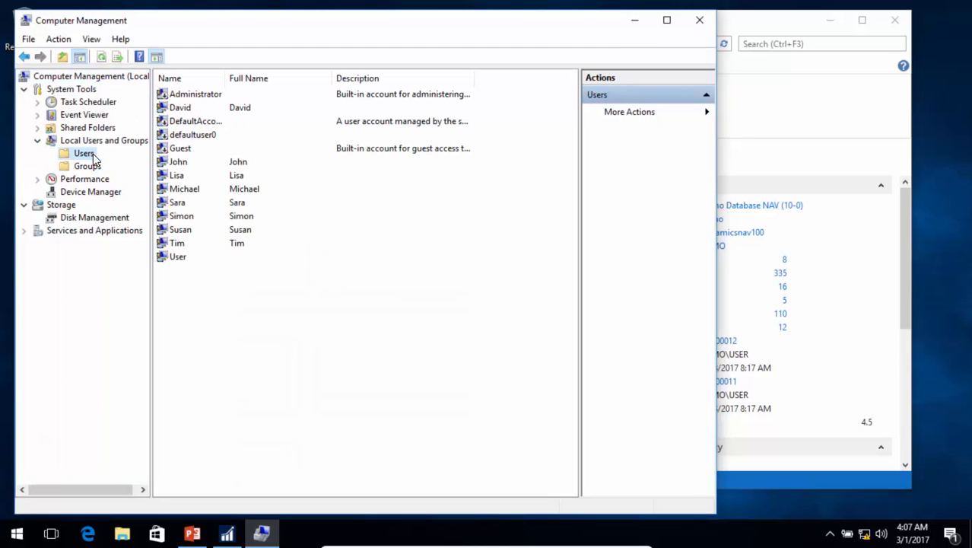
Step: Create local user NavRecording with a never-expiring password, then return to Easy Security
{"action": "right_click", "coordinate": [351, 325]}
{"action": "left_click", "coordinate": [397, 327]}
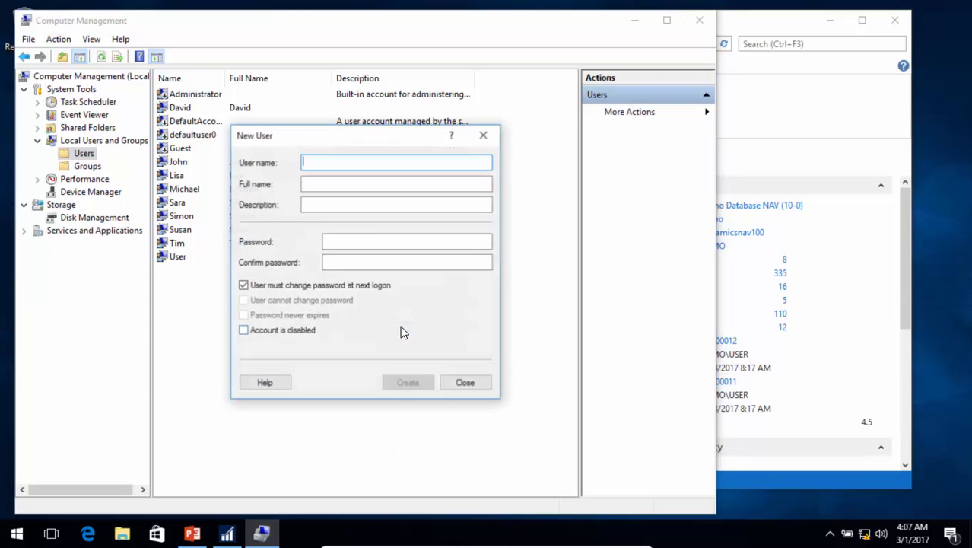
{"action": "type", "text": "NavRecording"}
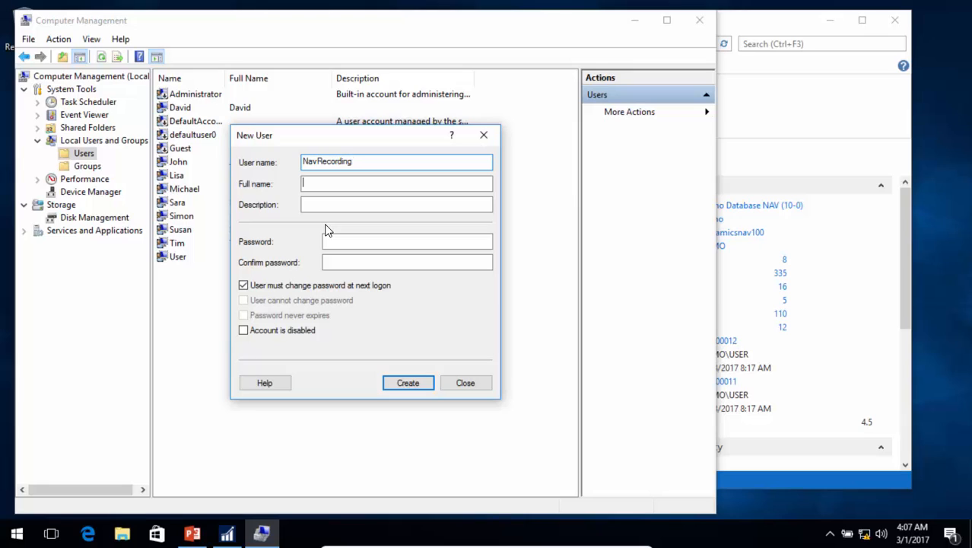
{"action": "left_click", "coordinate": [358, 241]}
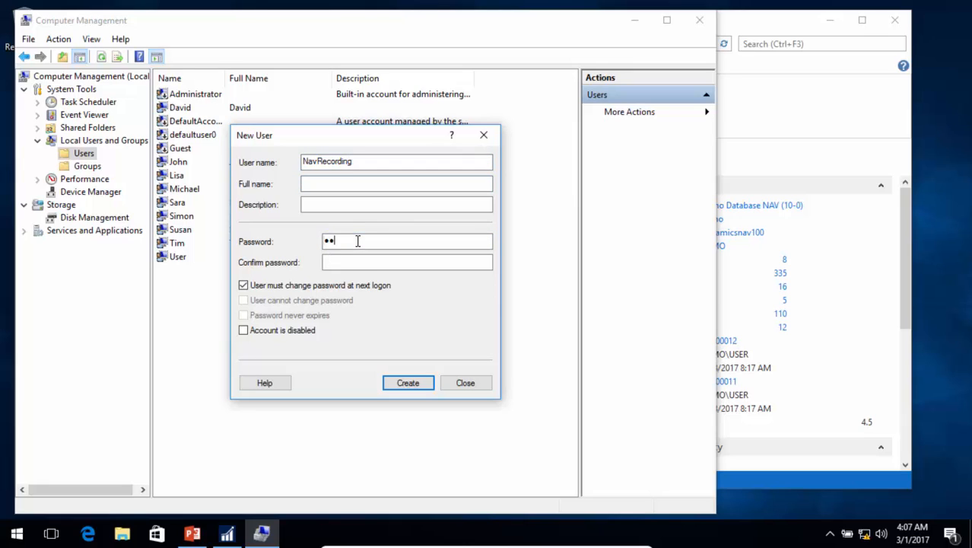
{"action": "type", "text": "12"}
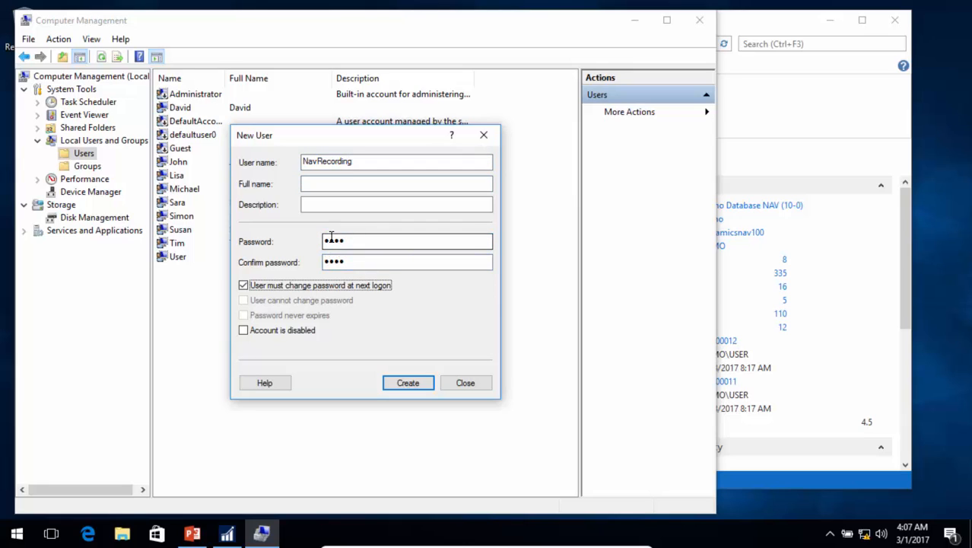
{"action": "left_click", "coordinate": [289, 285]}
{"action": "left_click", "coordinate": [268, 320]}
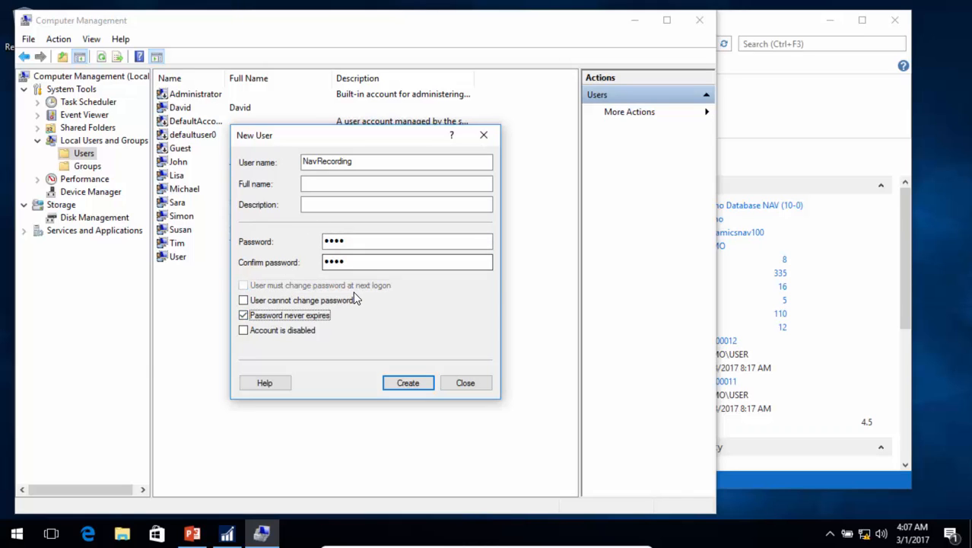
{"action": "left_click", "coordinate": [421, 383]}
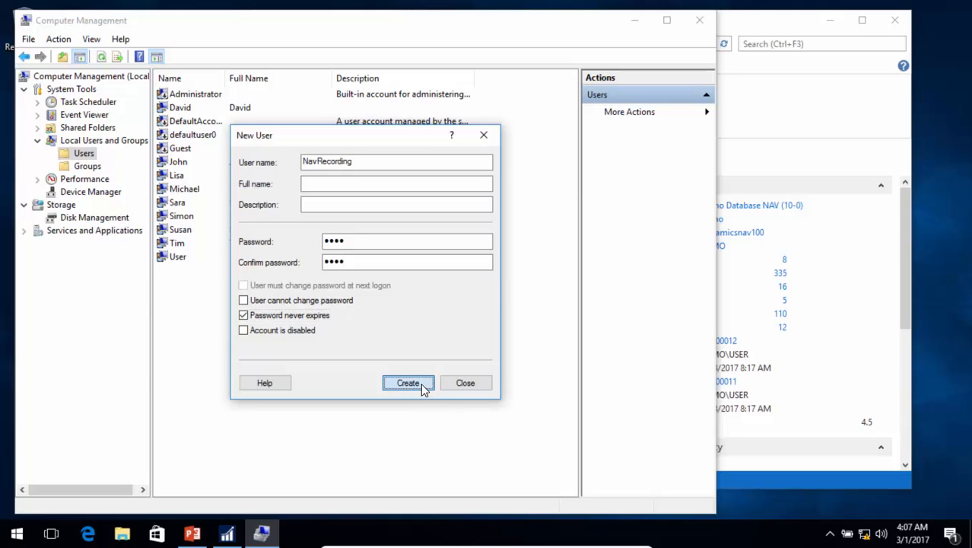
{"action": "left_click", "coordinate": [473, 383]}
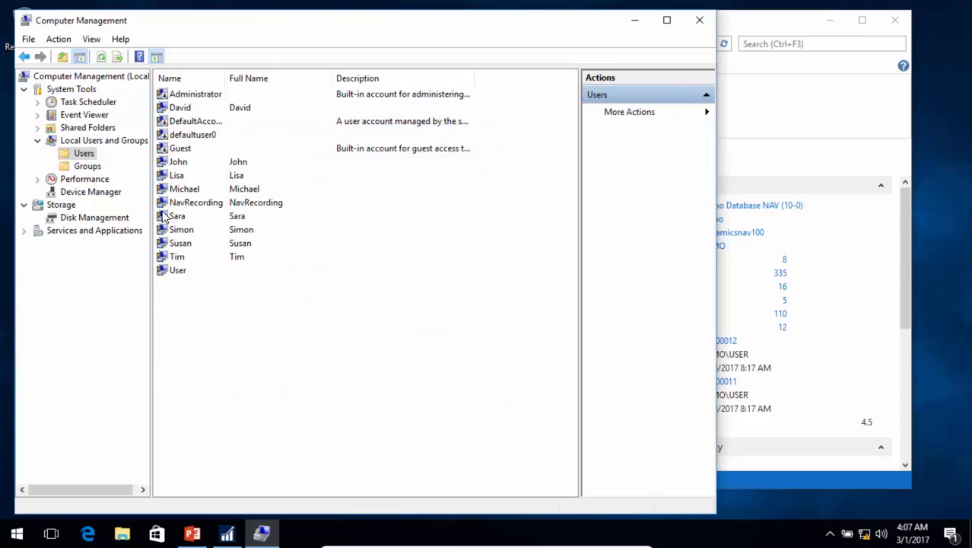
{"action": "left_click", "coordinate": [636, 22]}
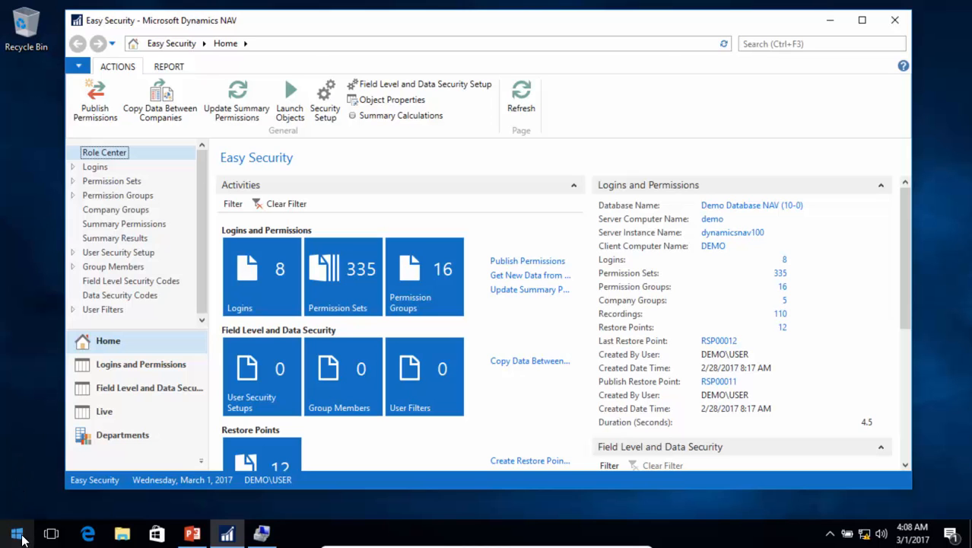
Step: Launch NAV 2017 Administration as administrator and begin adding an instance to the local NAV server
{"action": "left_click", "coordinate": [17, 534]}
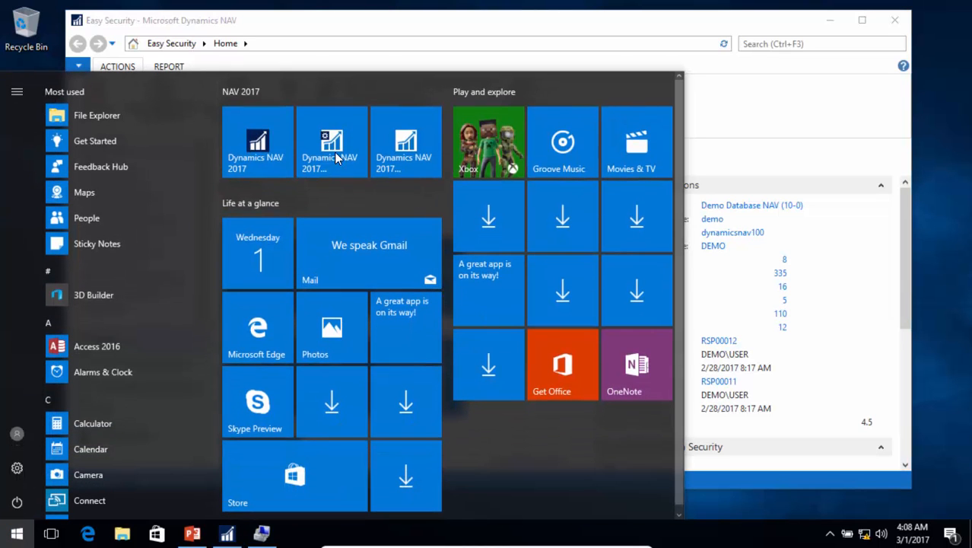
{"action": "left_click", "coordinate": [340, 148]}
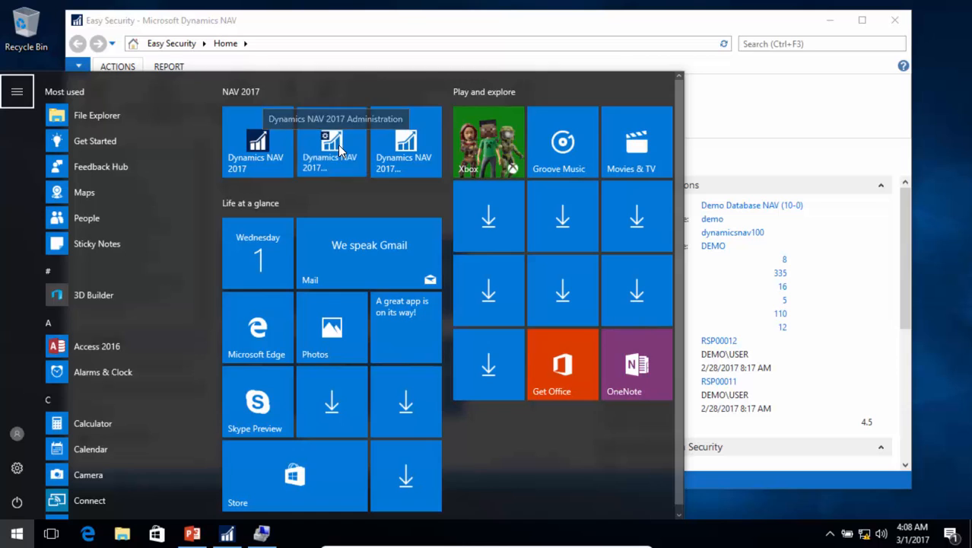
{"action": "left_click", "coordinate": [397, 363]}
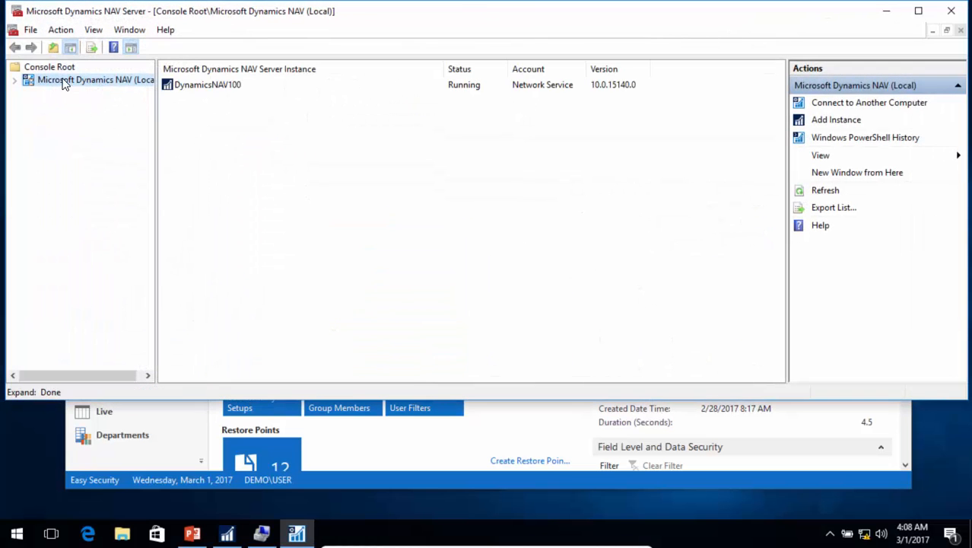
{"action": "double_click", "coordinate": [55, 82]}
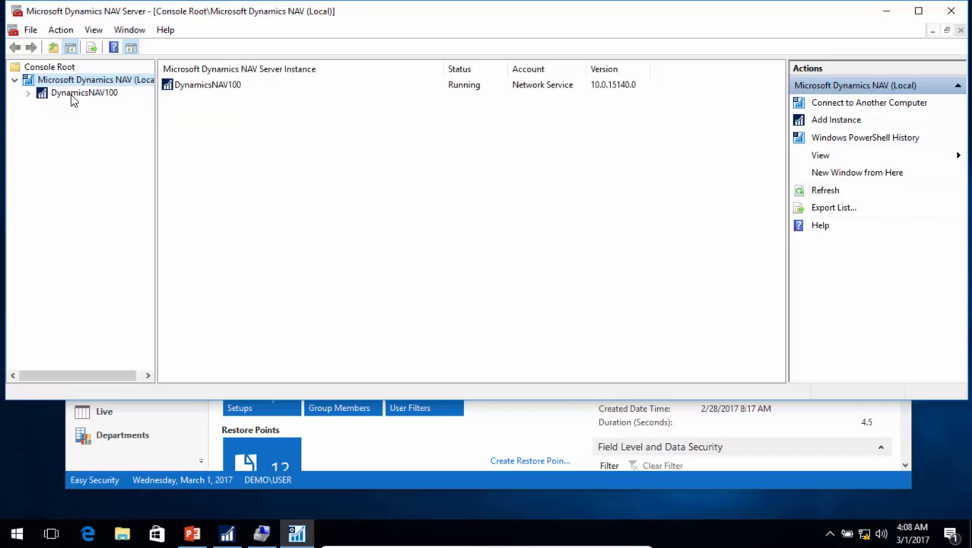
{"action": "right_click", "coordinate": [73, 81]}
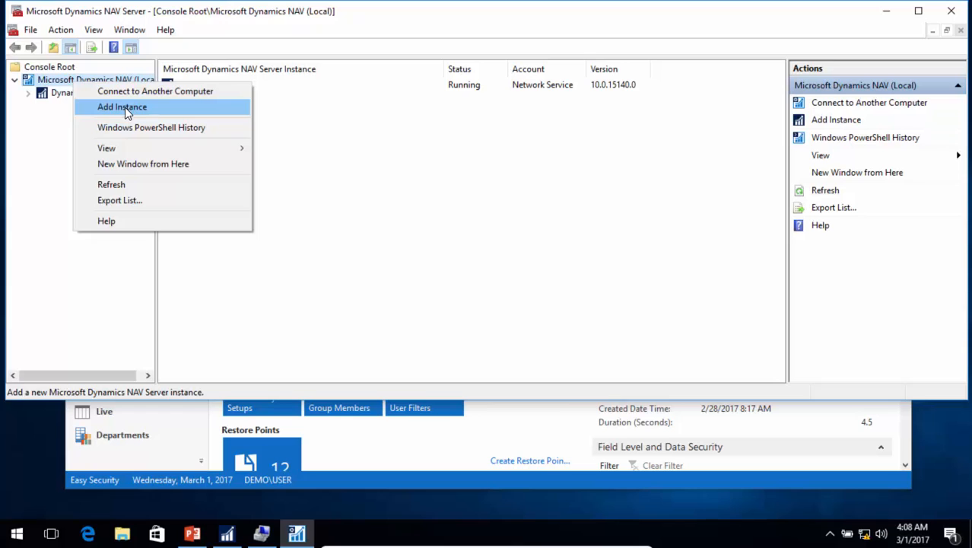
{"action": "left_click", "coordinate": [125, 108]}
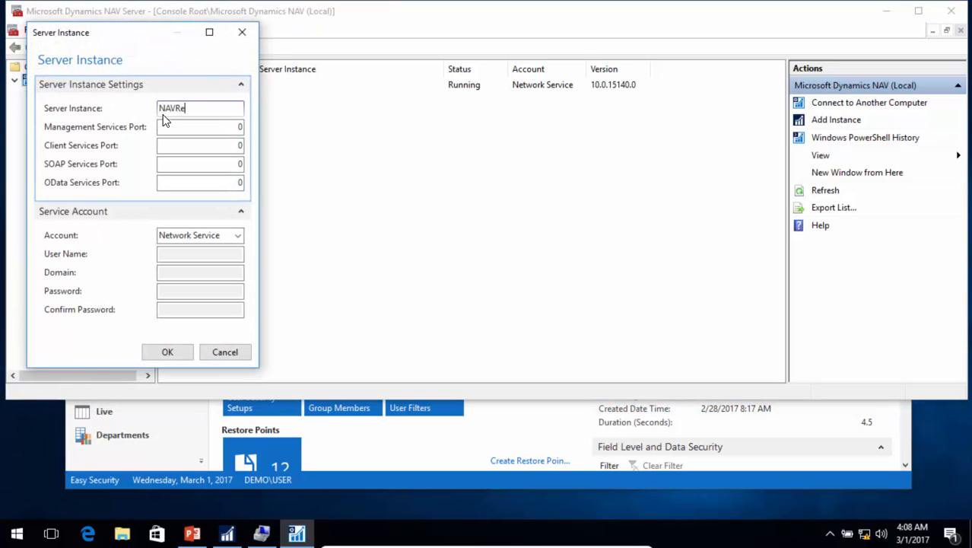
Step: Name the new instance NAVRecording and set its service ports 7055–7058
{"action": "type", "text": "NAVRecording"}
{"action": "key", "text": "Tab"}
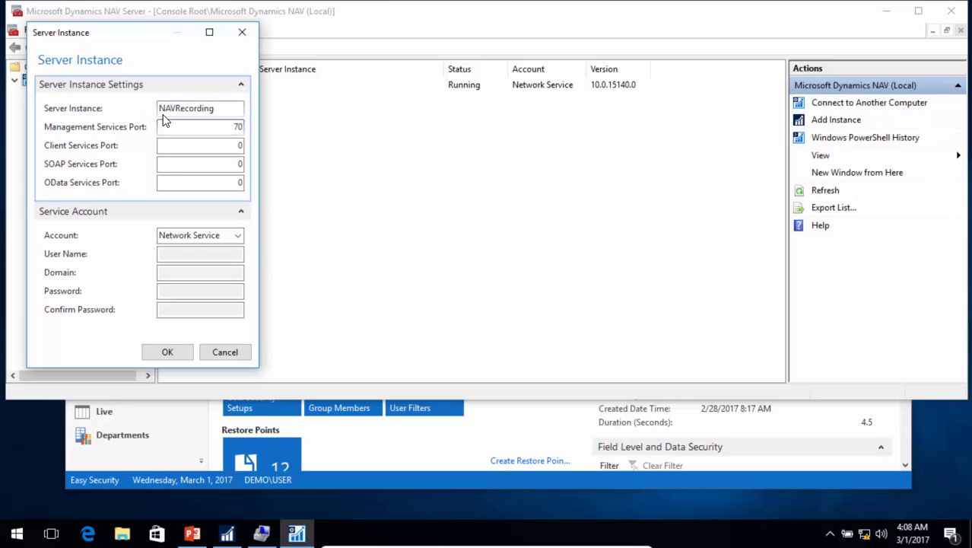
{"action": "key", "text": "Tab"}
{"action": "type", "text": "70"}
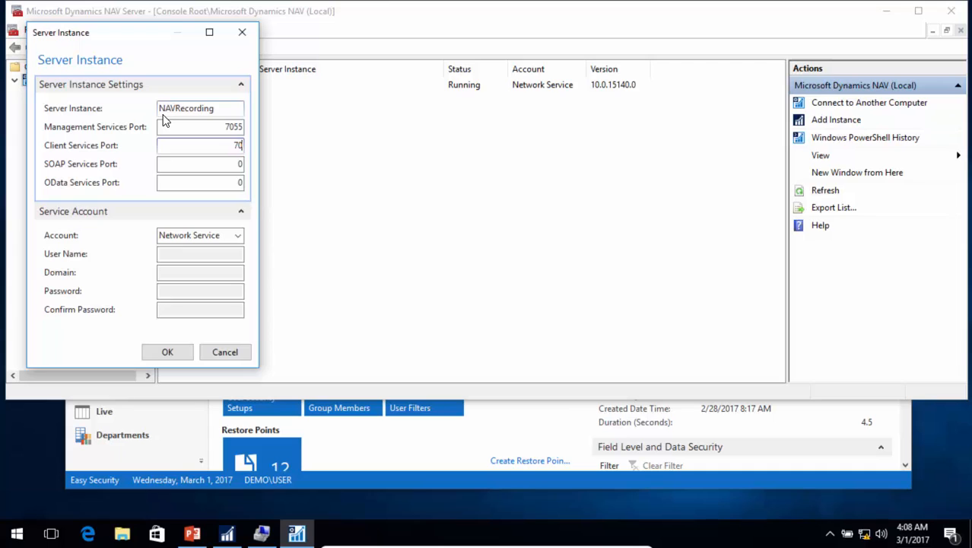
{"action": "type", "text": "56"}
{"action": "key", "text": "Tab"}
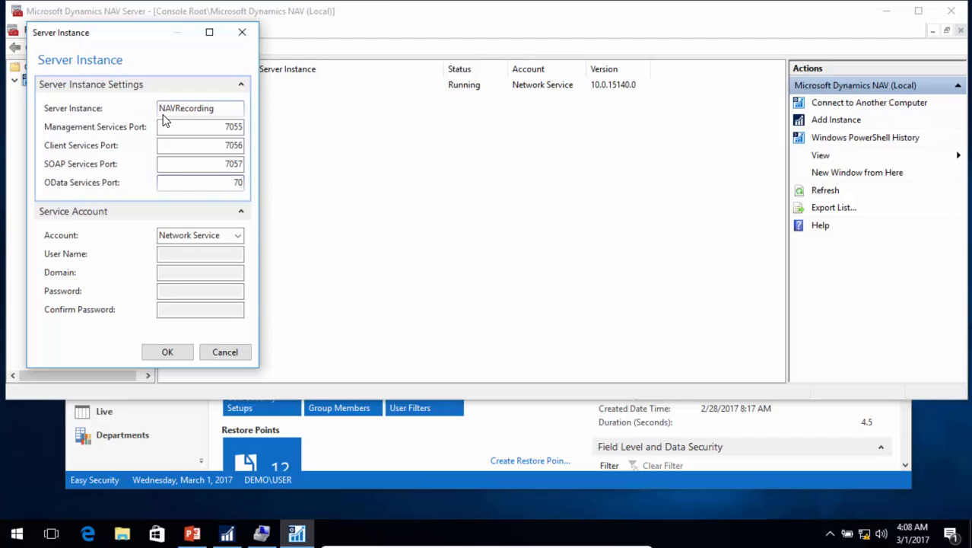
{"action": "key", "text": "Tab"}
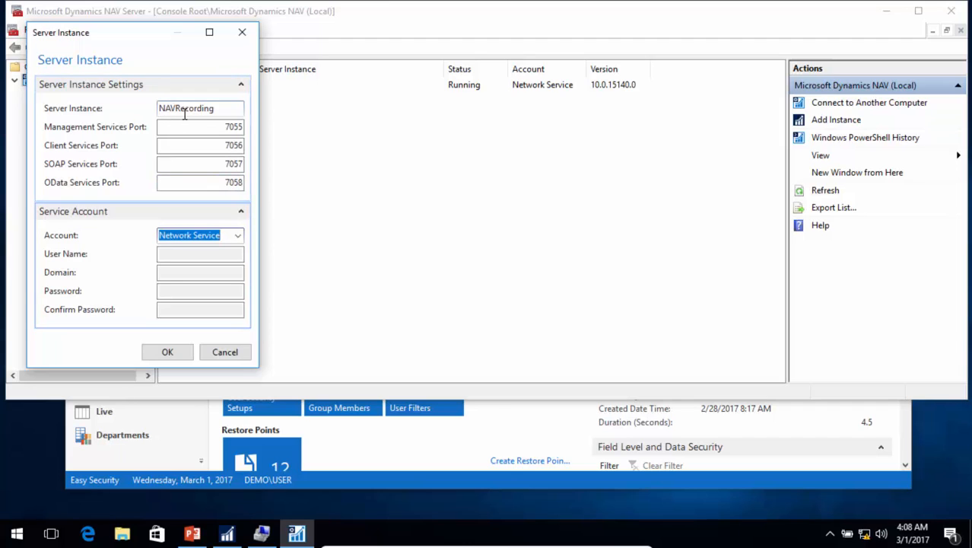
Step: Run the service under user account NAVRecording in domain DEMO, entering and confirming its password
{"action": "left_click", "coordinate": [236, 237]}
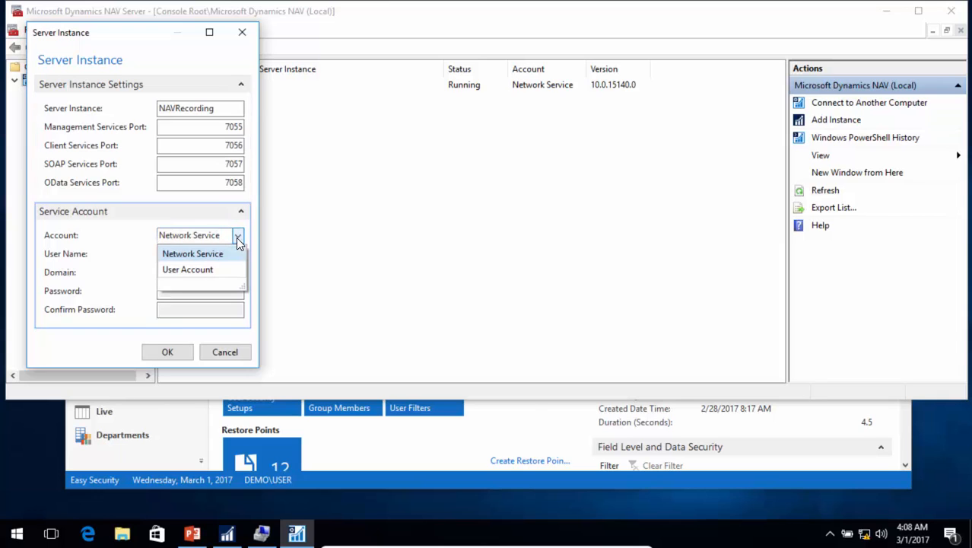
{"action": "left_click", "coordinate": [191, 270]}
{"action": "left_click", "coordinate": [200, 254]}
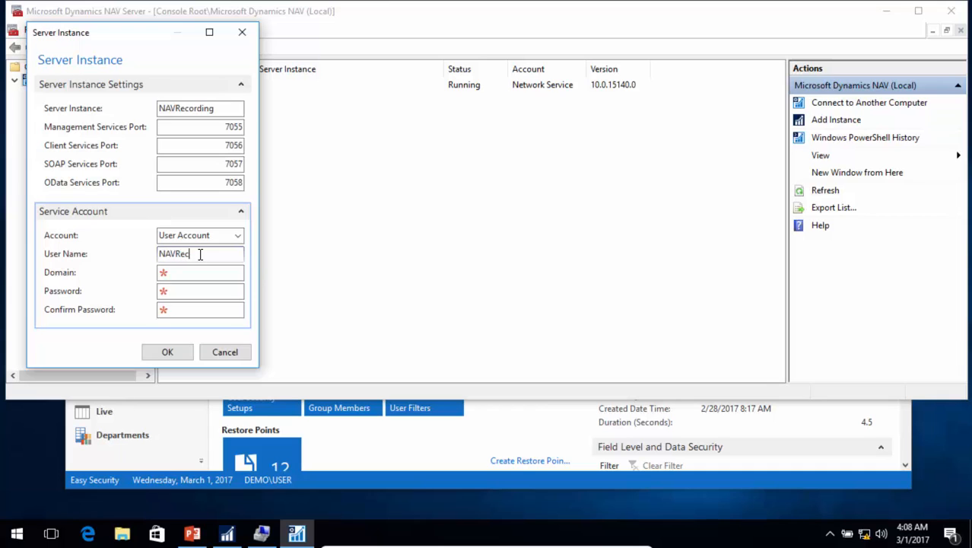
{"action": "key", "text": "Tab"}
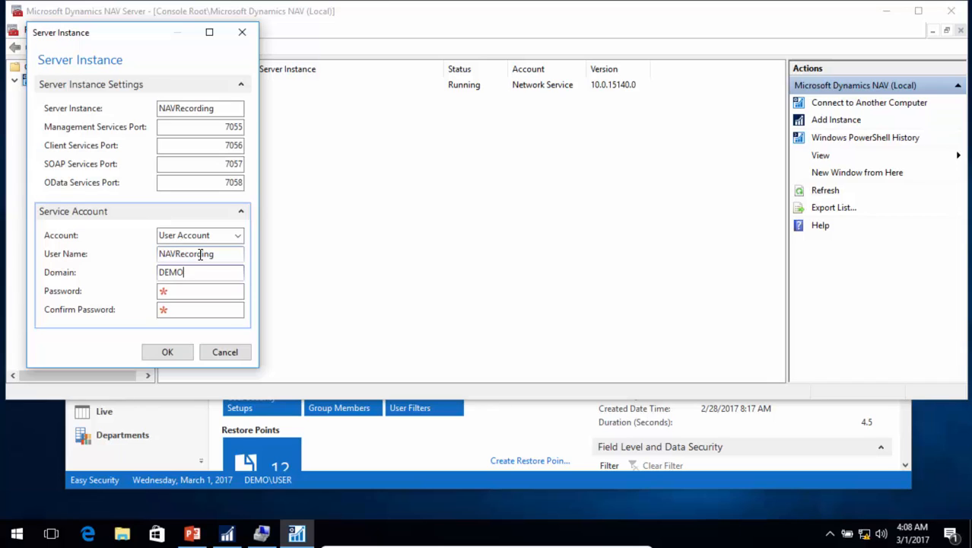
{"action": "key", "text": "Tab"}
{"action": "type", "text": "**********"}
{"action": "key", "text": "Tab"}
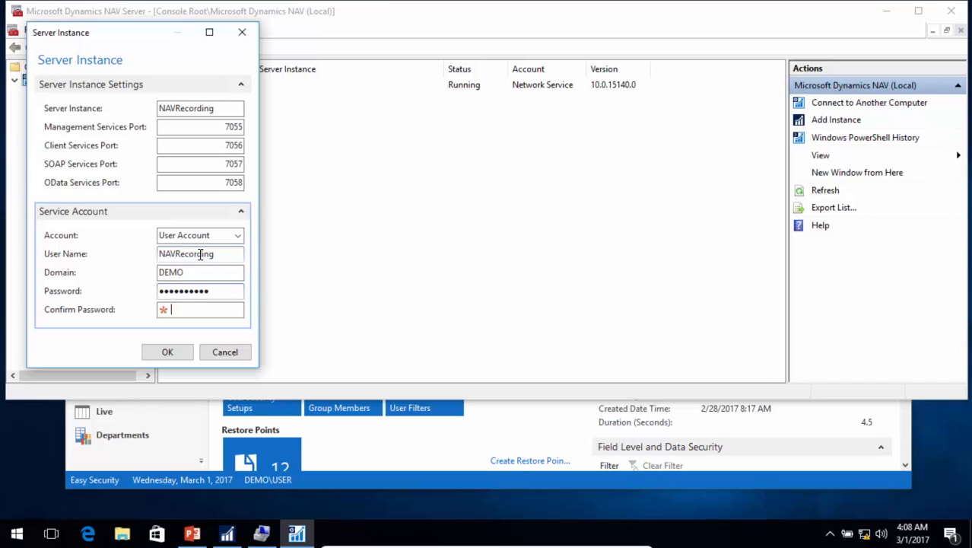
{"action": "type", "text": "**********"}
{"action": "key", "text": "Tab"}
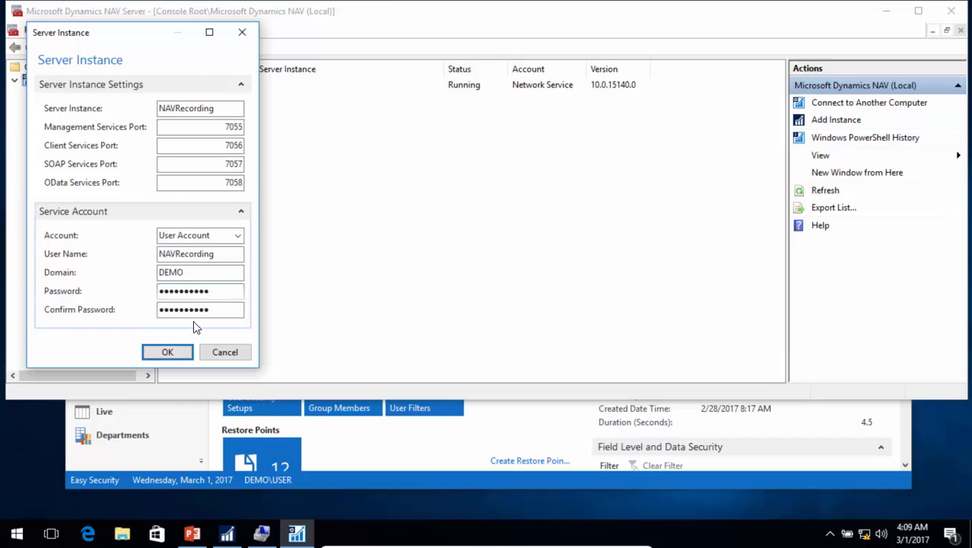
Step: Create the NAVRecording instance and review its configuration, expanding the Database settings
{"action": "left_click", "coordinate": [168, 352]}
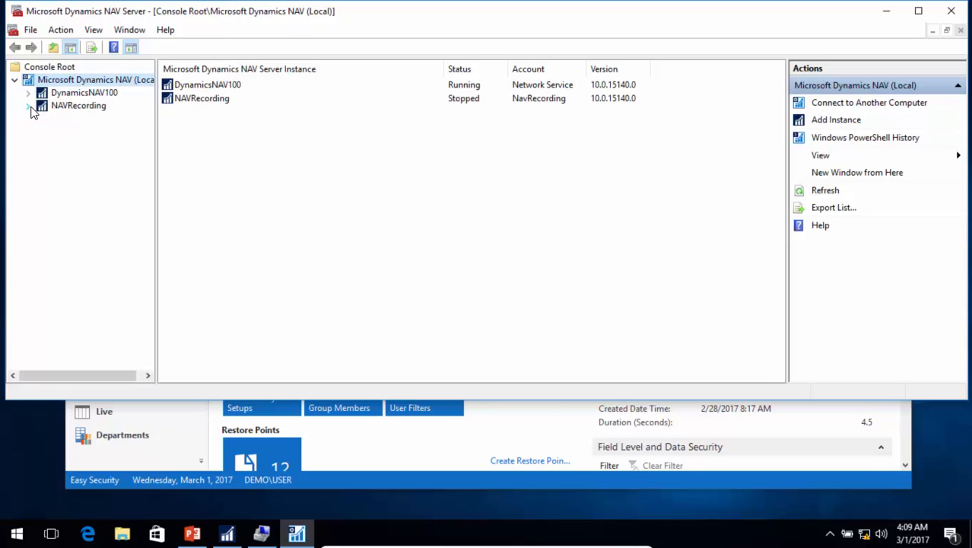
{"action": "left_click", "coordinate": [79, 109]}
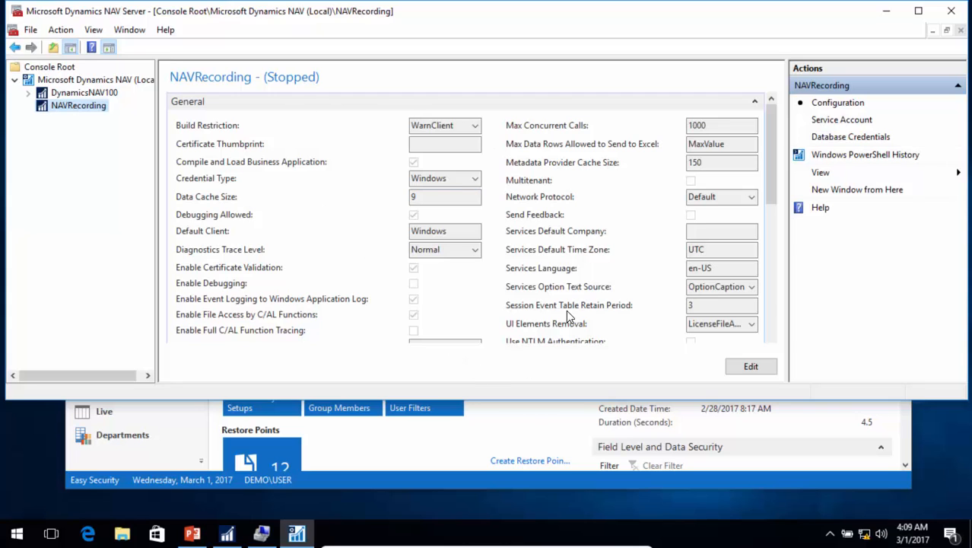
{"action": "scroll", "coordinate": [535, 296], "scroll_direction": "down", "scroll_amount": 3}
{"action": "scroll", "coordinate": [471, 241], "scroll_direction": "down", "scroll_amount": 3}
{"action": "scroll", "coordinate": [667, 185], "scroll_direction": "up", "scroll_amount": 1}
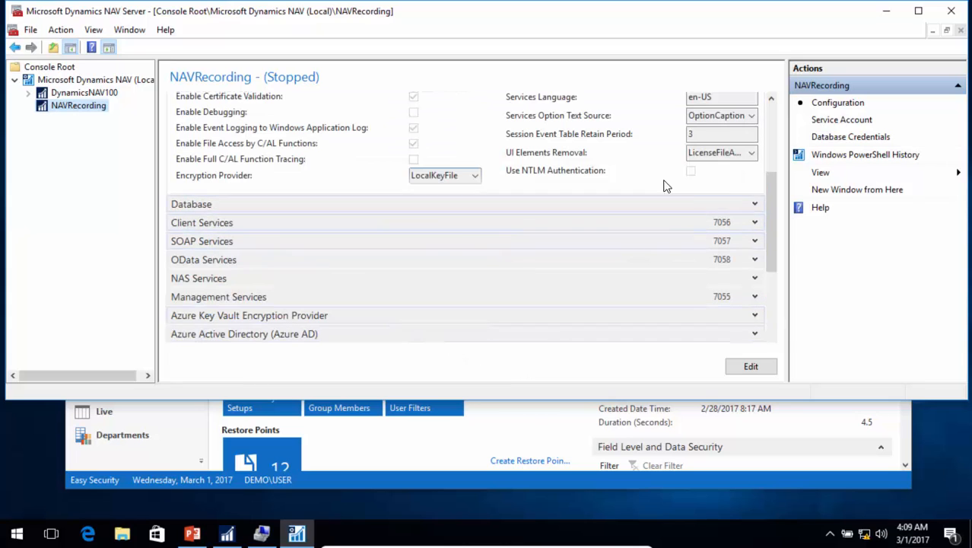
{"action": "left_click", "coordinate": [754, 204]}
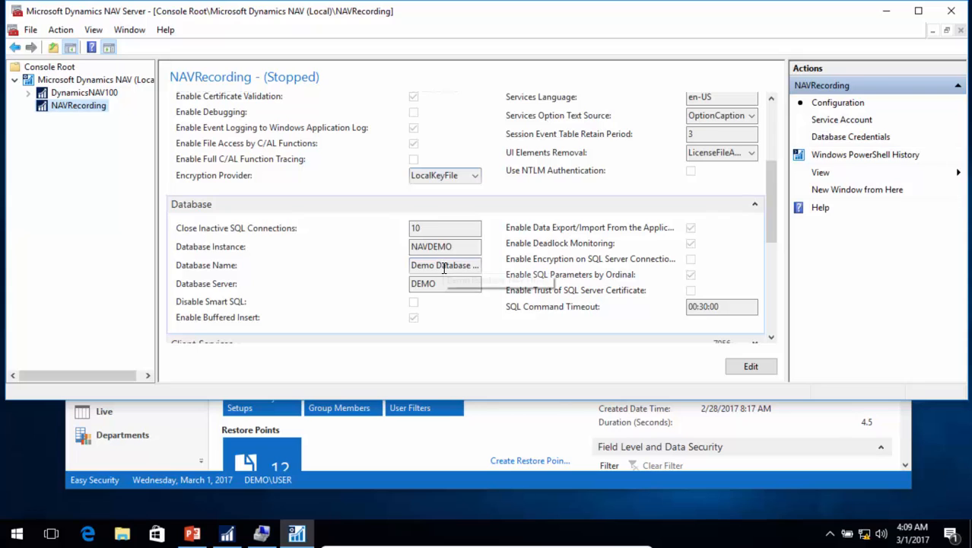
{"action": "scroll", "coordinate": [445, 274], "scroll_direction": "up", "scroll_amount": 6}
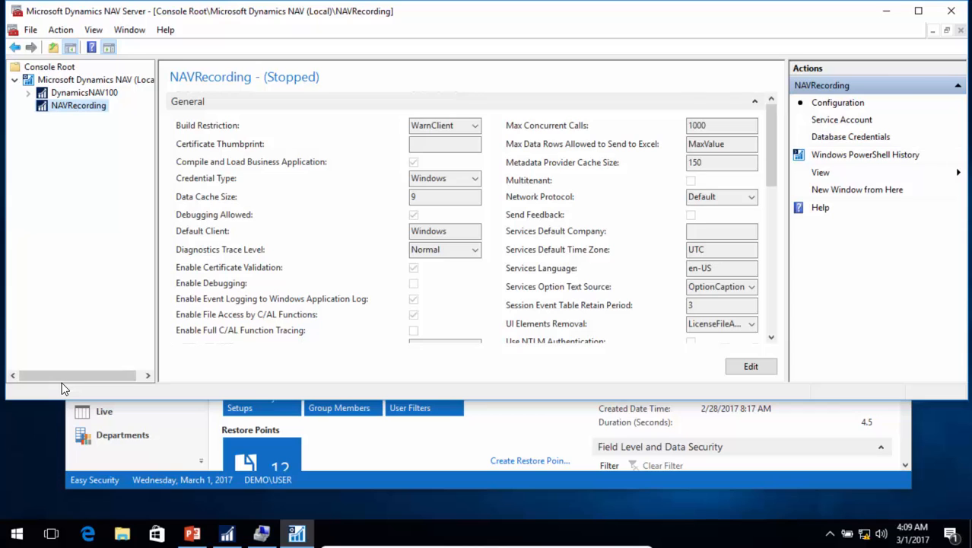
{"action": "key", "text": "super"}
Step: Launch SQL Server Management Studio, connect, and start a new login under Security > Logins
{"action": "type", "text": "sql"}
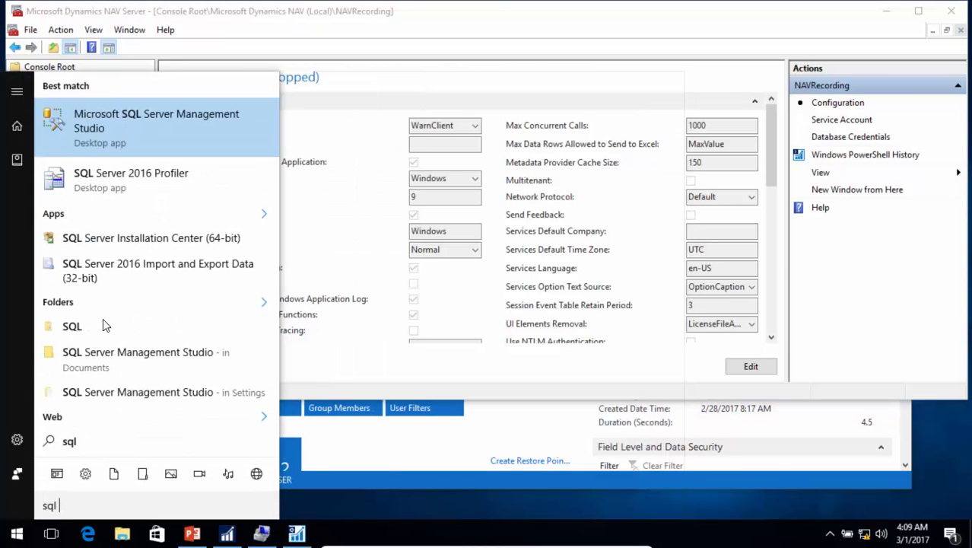
{"action": "left_click", "coordinate": [108, 118]}
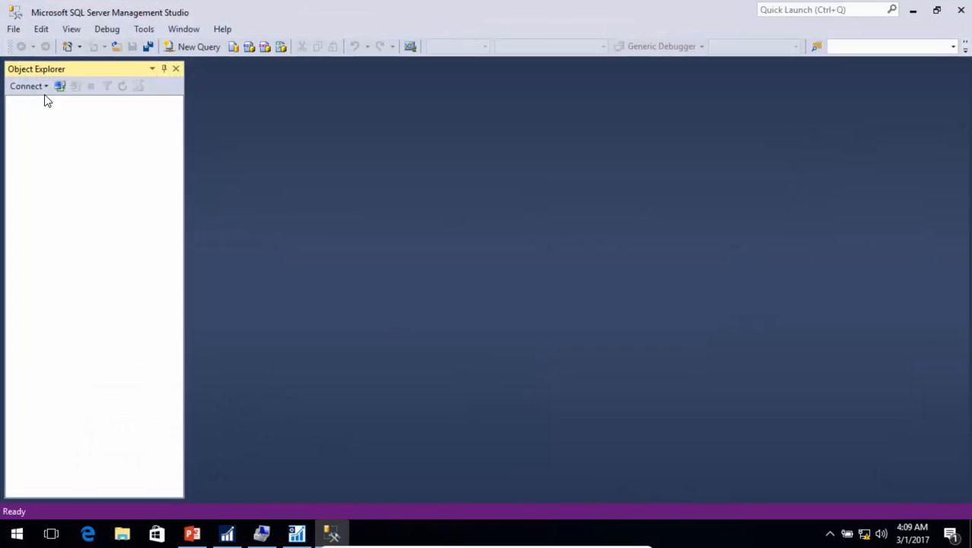
{"action": "left_click", "coordinate": [441, 283]}
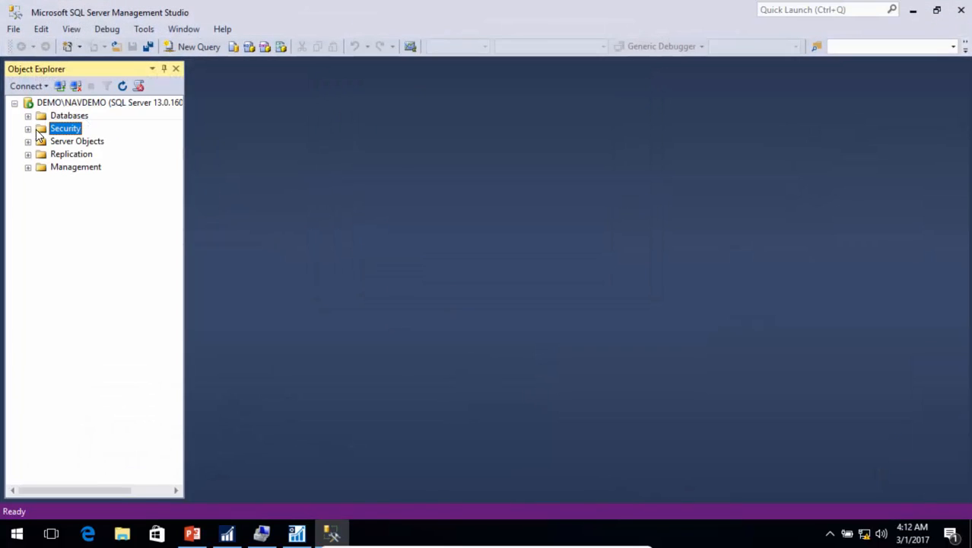
{"action": "left_click", "coordinate": [28, 129]}
{"action": "right_click", "coordinate": [79, 142]}
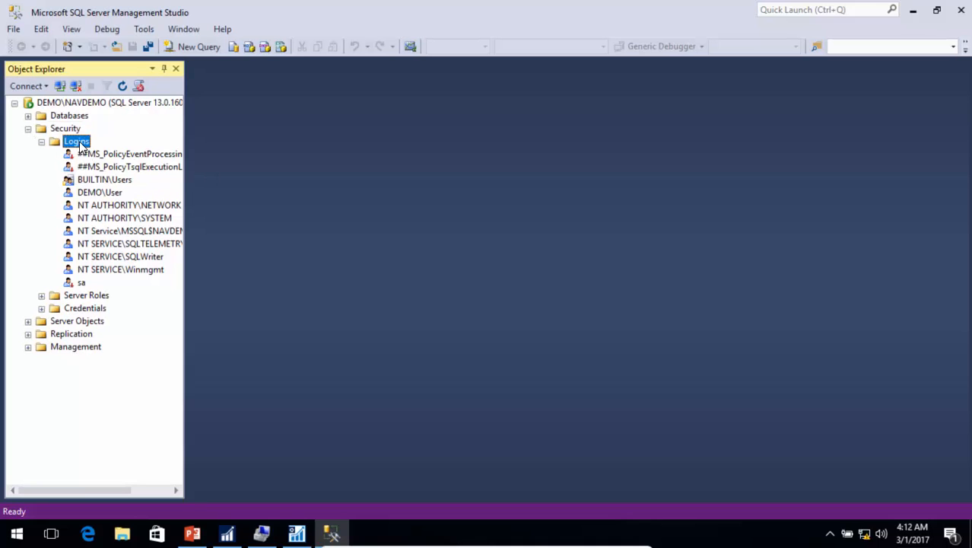
{"action": "left_click", "coordinate": [134, 156]}
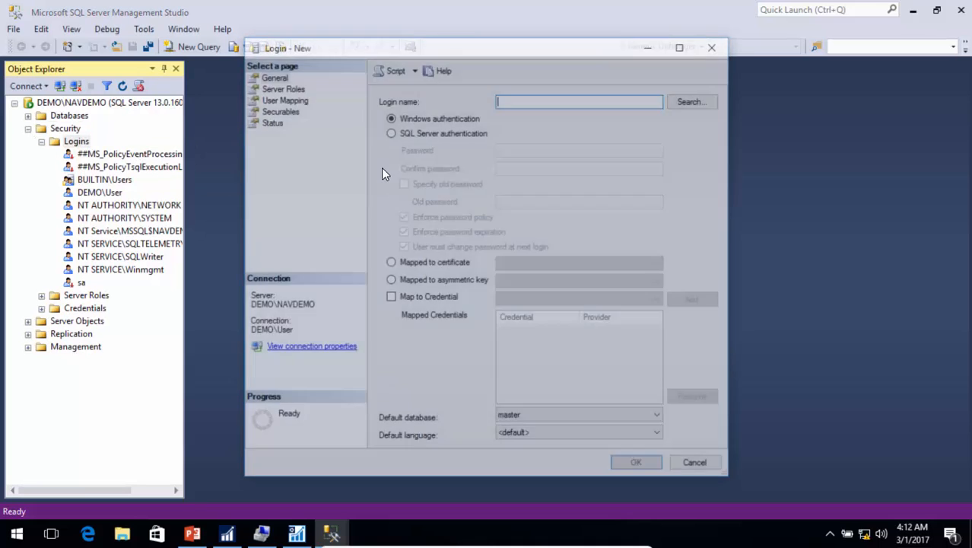
Step: Create Windows login DEMO\NavRecording mapped to Demo Database NAV with db_owner membership
{"action": "type", "text": "demo"}
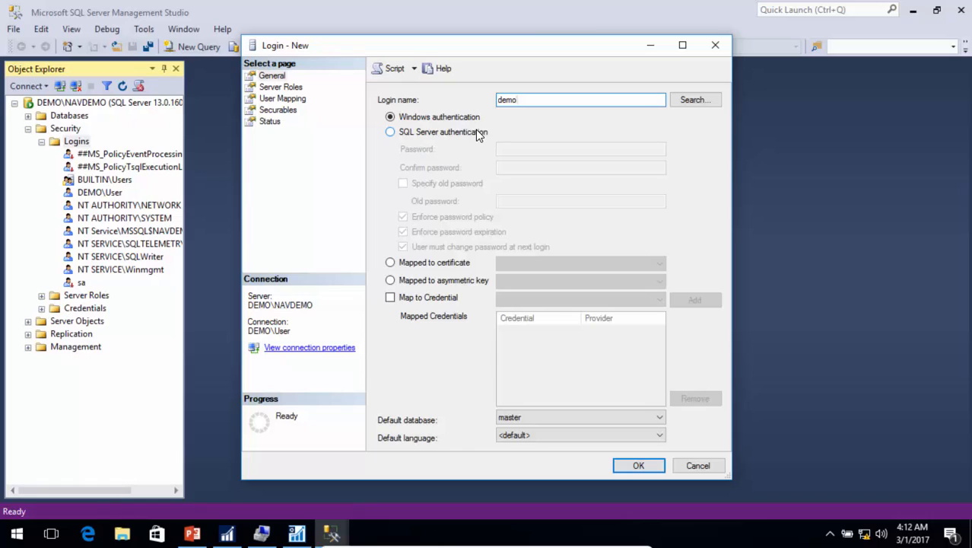
{"action": "type", "text": "\\navrecording"}
{"action": "left_click", "coordinate": [694, 101]}
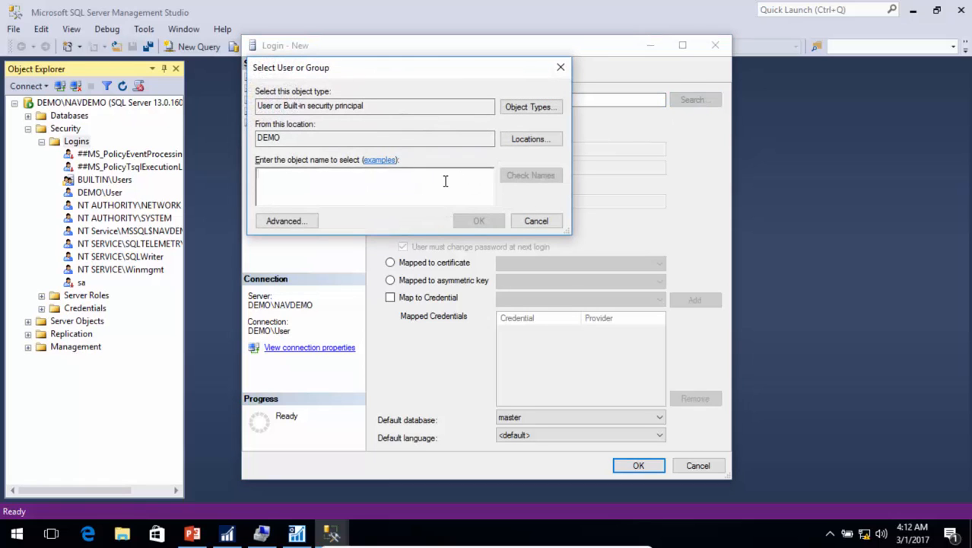
{"action": "type", "text": "navrecording"}
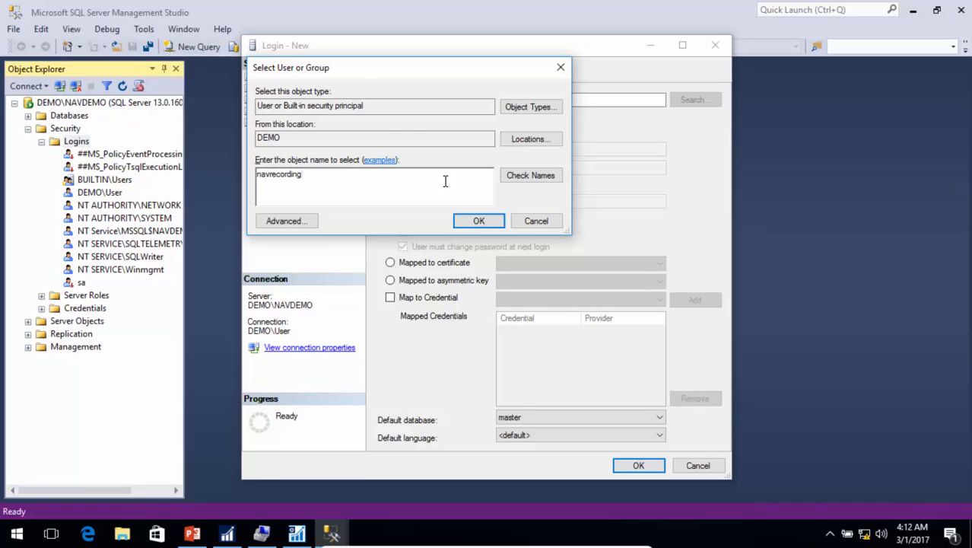
{"action": "key", "text": "Return"}
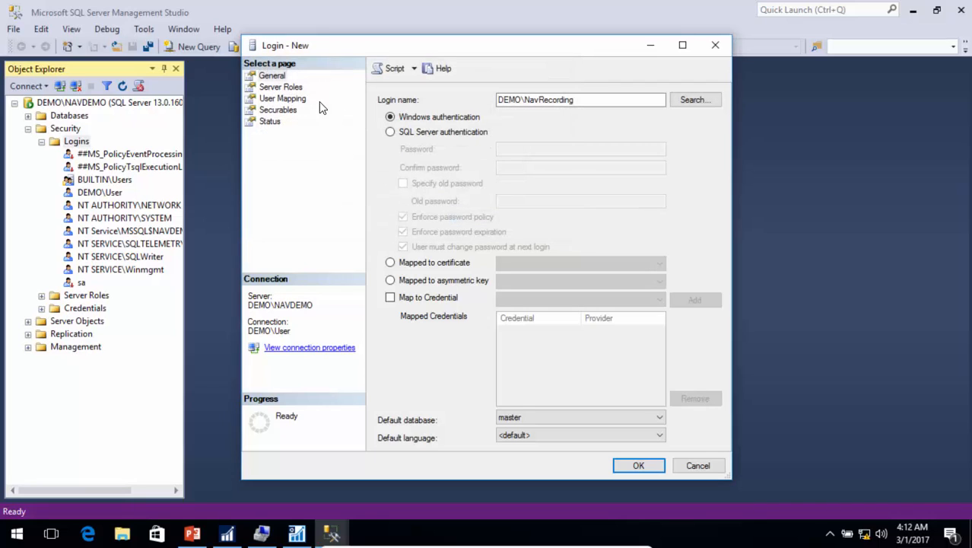
{"action": "left_click", "coordinate": [280, 88]}
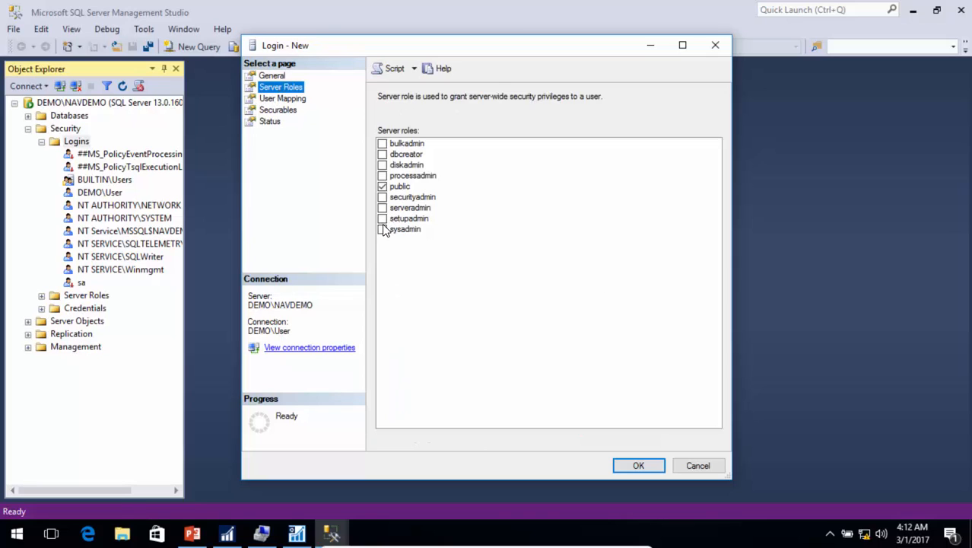
{"action": "left_click", "coordinate": [280, 99]}
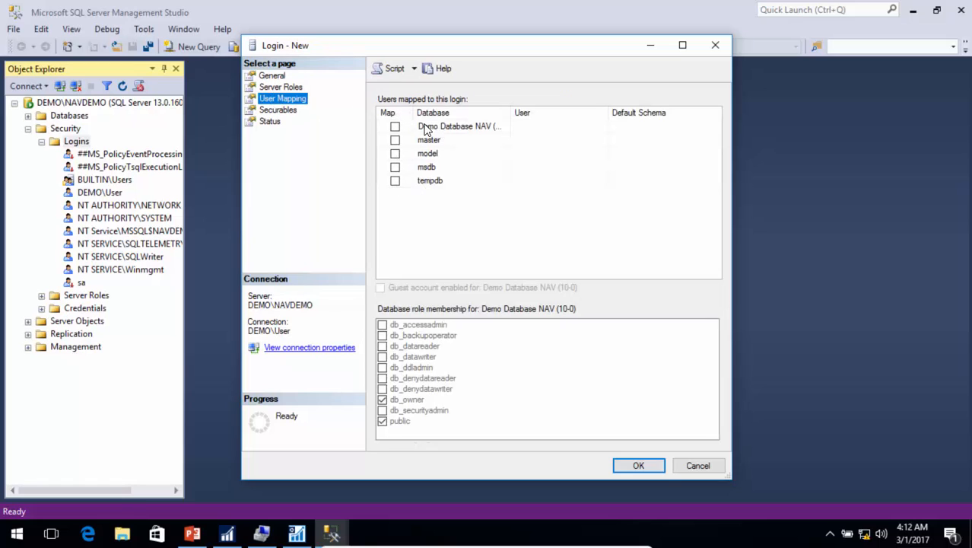
{"action": "left_click", "coordinate": [395, 126]}
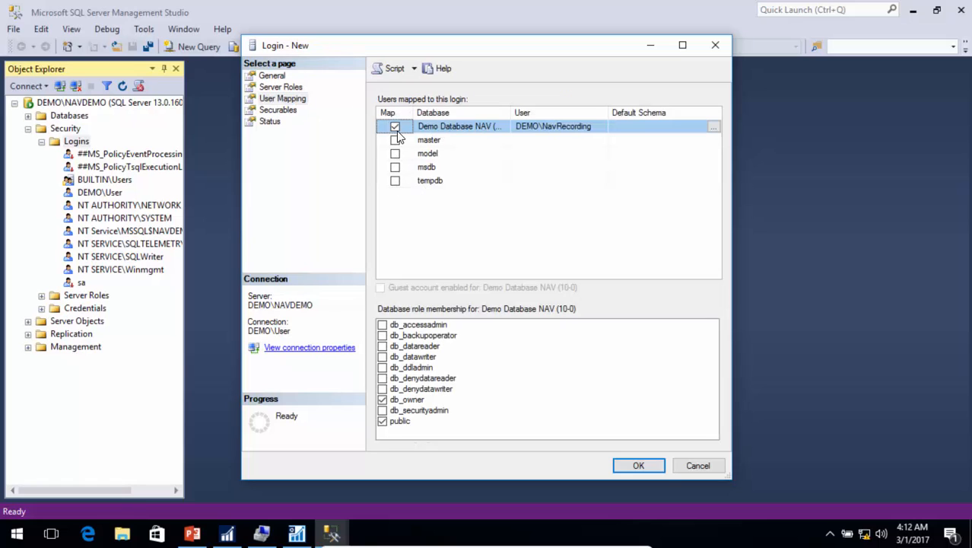
{"action": "left_click", "coordinate": [382, 399]}
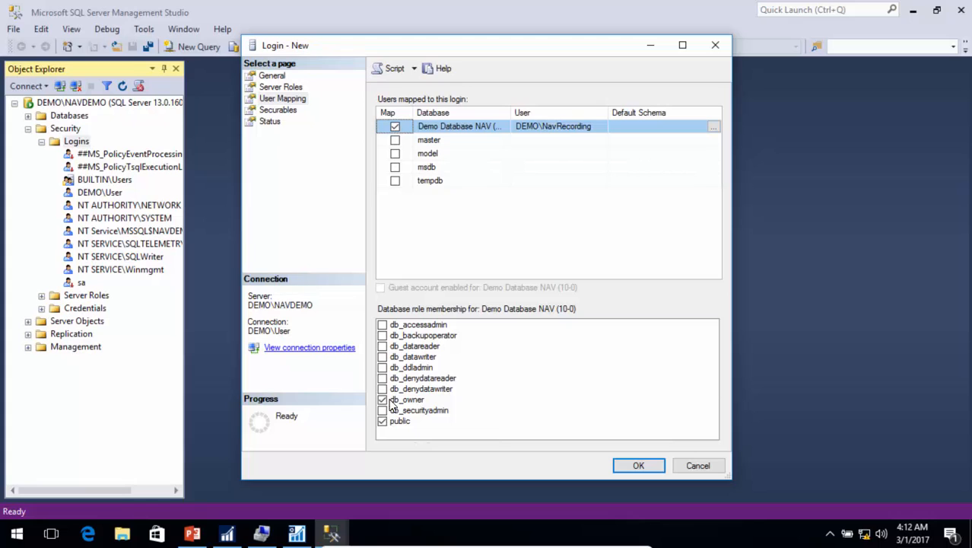
{"action": "left_click", "coordinate": [654, 470]}
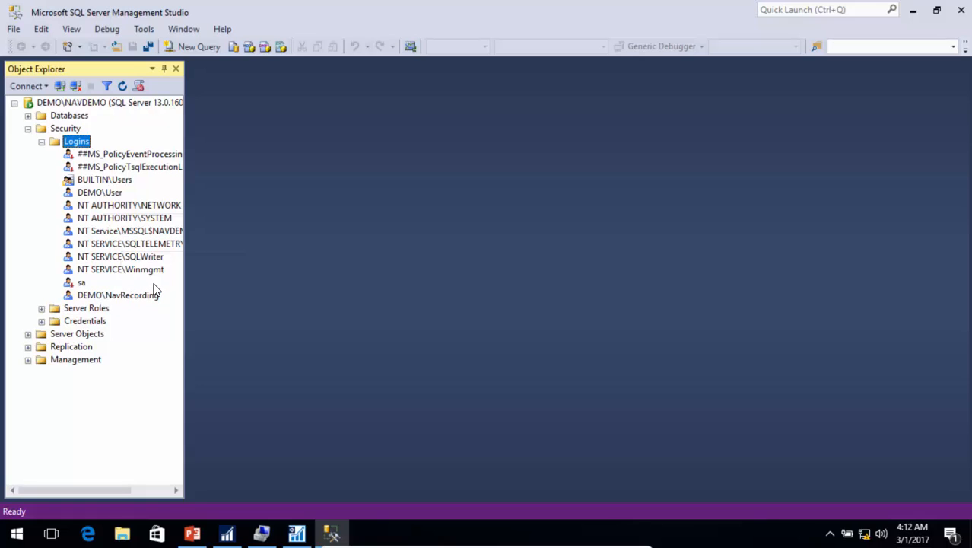
Step: Verify DEMO\NavRecording is a db_owner user of Demo Database NAV, then minimize Management Studio
{"action": "left_click", "coordinate": [27, 115]}
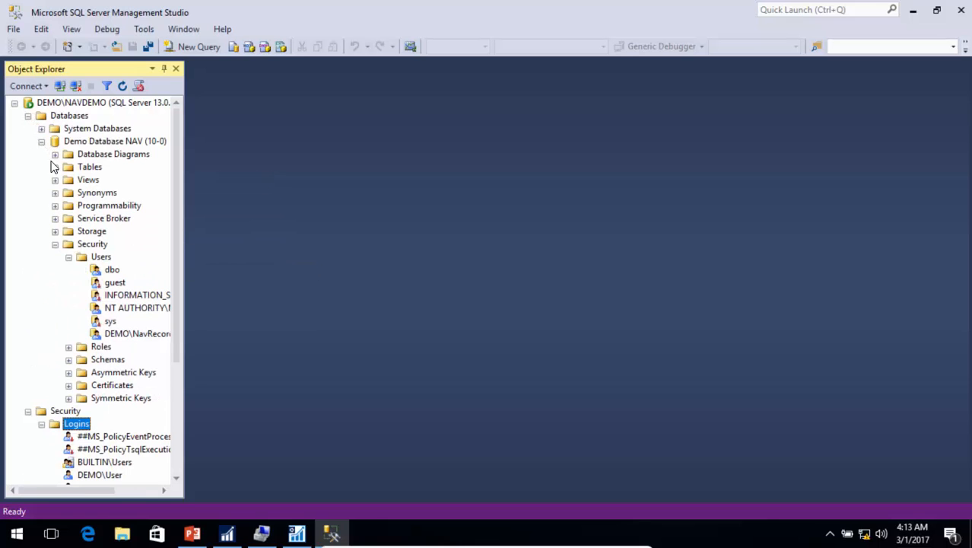
{"action": "left_click", "coordinate": [97, 259]}
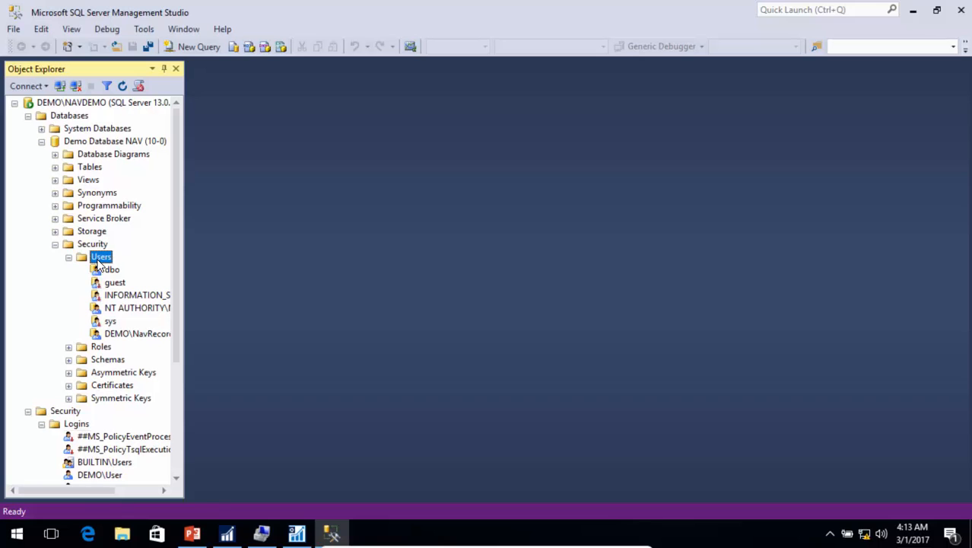
{"action": "double_click", "coordinate": [141, 335]}
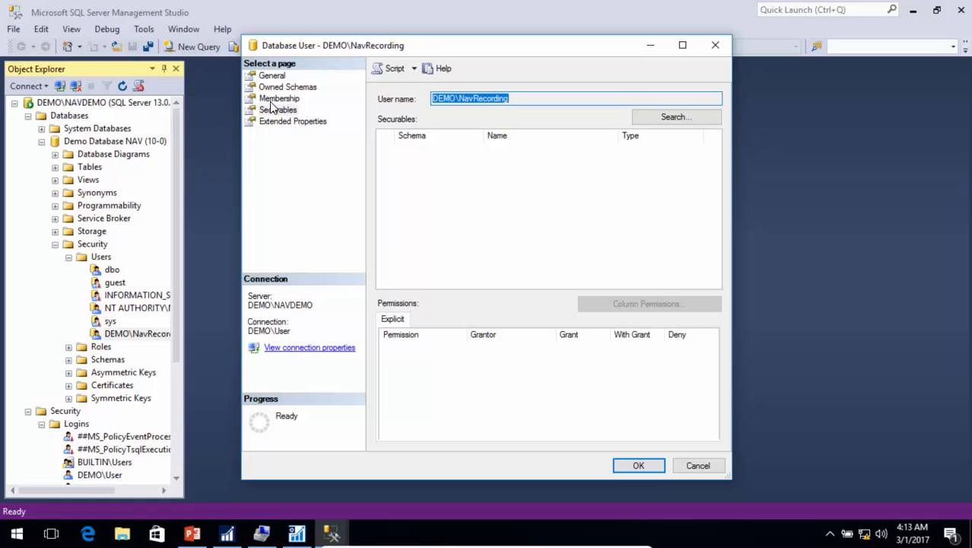
{"action": "left_click", "coordinate": [277, 100]}
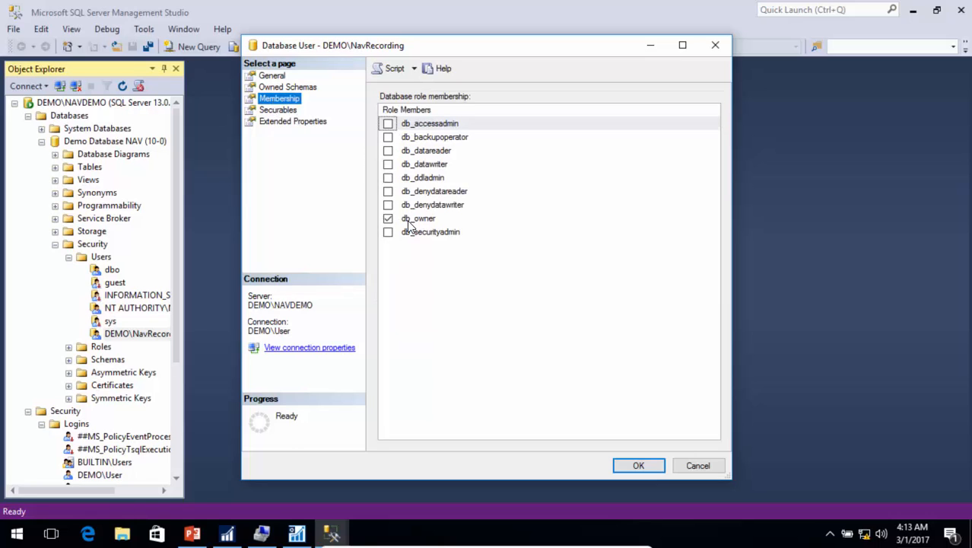
{"action": "key", "text": "Escape"}
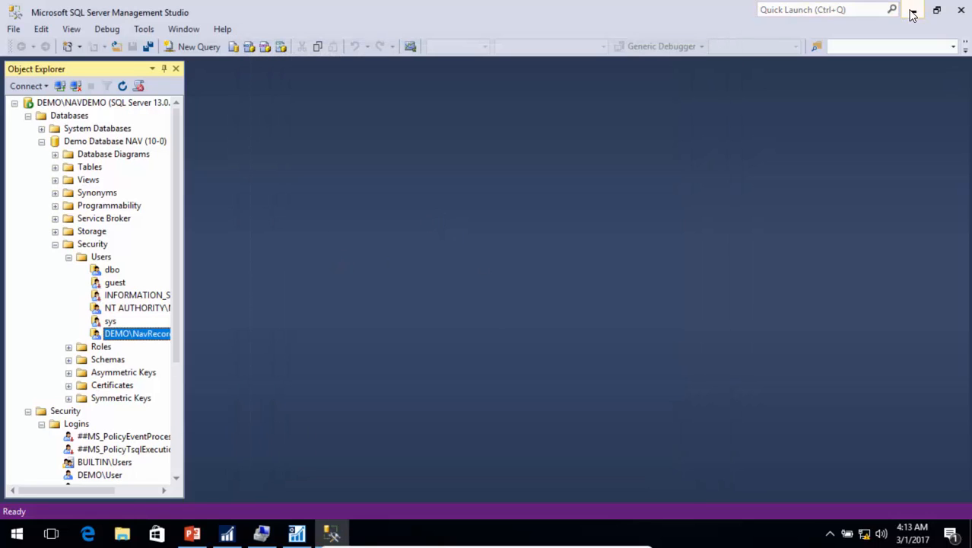
{"action": "left_click", "coordinate": [912, 11]}
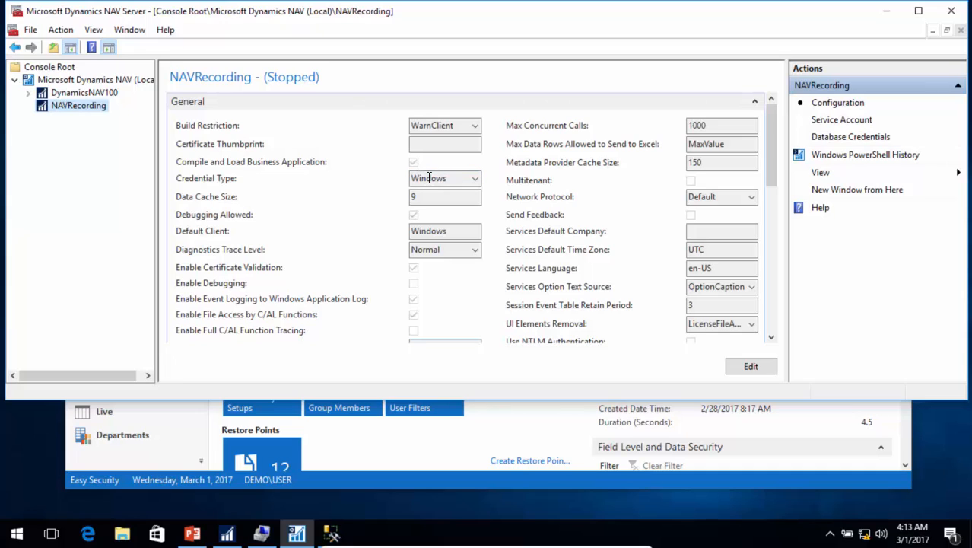
Step: Disable Compile and Load Business Application for NAVRecording, save, and dismiss the restart reminder
{"action": "left_click", "coordinate": [750, 367]}
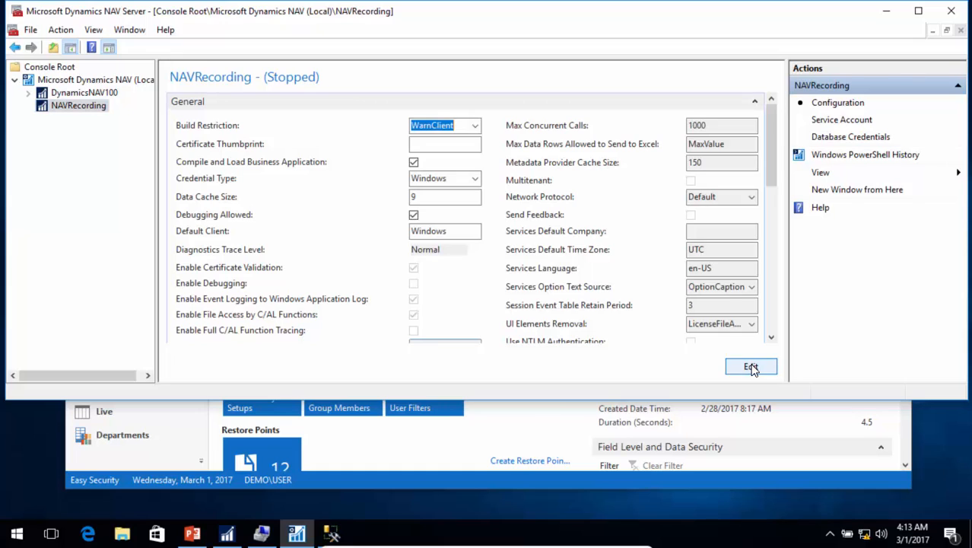
{"action": "left_click", "coordinate": [413, 162]}
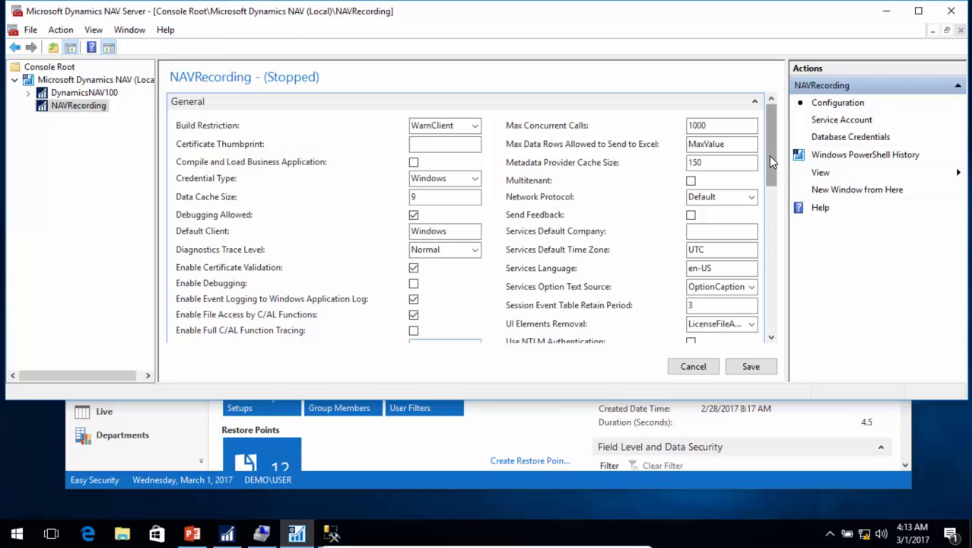
{"action": "left_click_drag", "start_coordinate": [768, 155], "coordinate": [769, 228]}
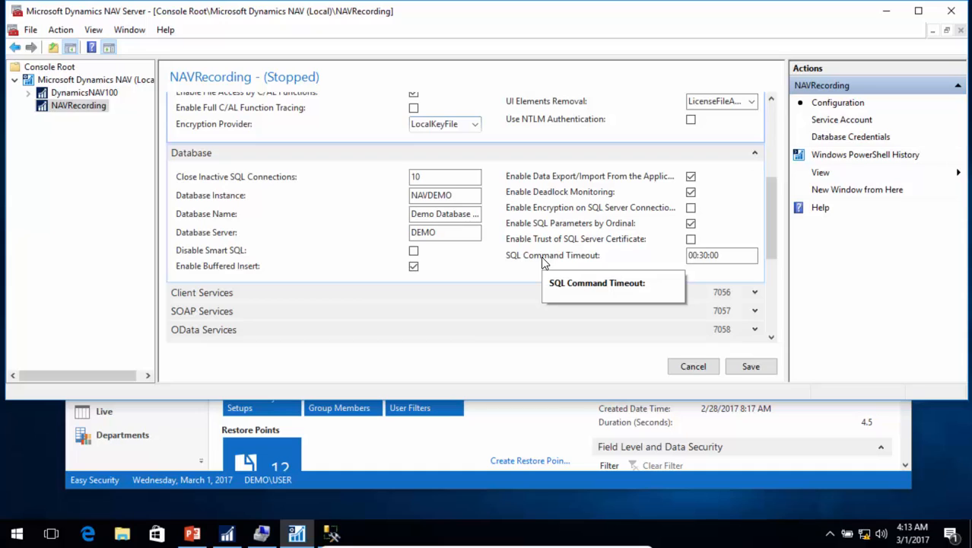
{"action": "left_click", "coordinate": [750, 366]}
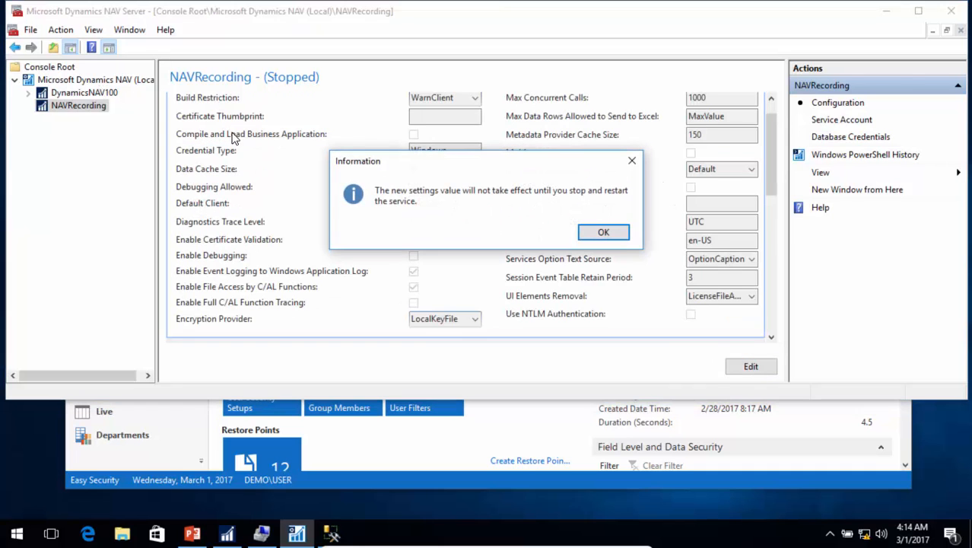
{"action": "left_click", "coordinate": [603, 232]}
{"action": "left_click", "coordinate": [85, 80]}
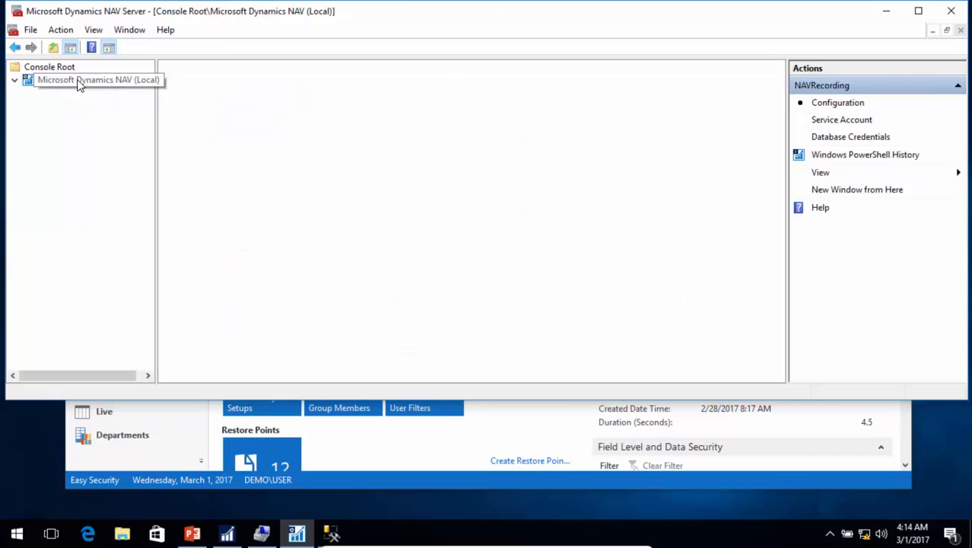
Step: Start the NAVRecording instance and confirm so its status shows Running
{"action": "right_click", "coordinate": [212, 101]}
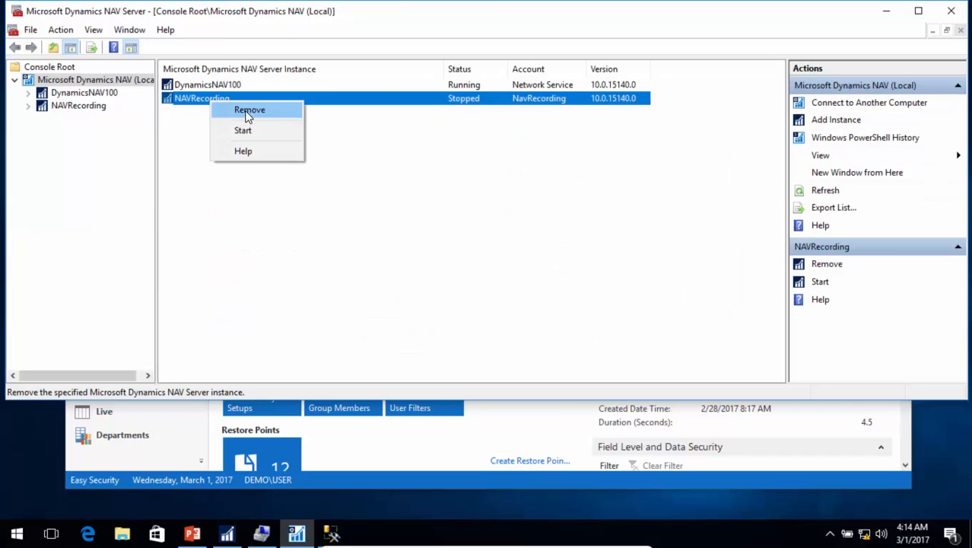
{"action": "left_click", "coordinate": [250, 133]}
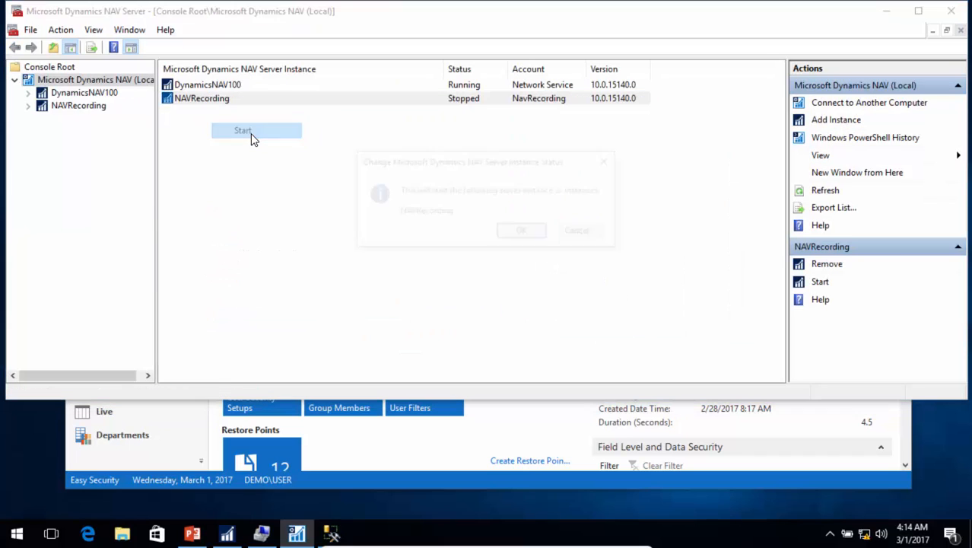
{"action": "left_click", "coordinate": [524, 232]}
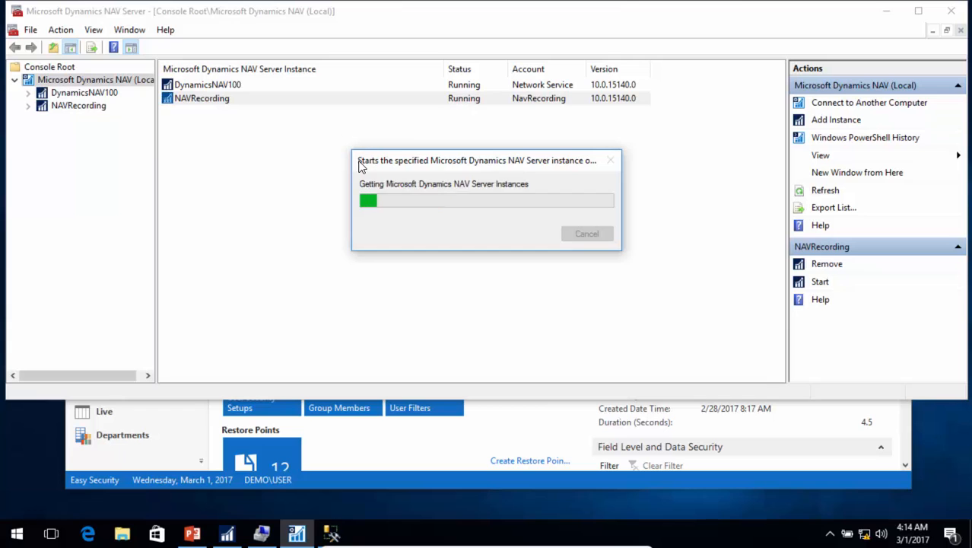
Step: Point the Easy Security client to localhost:7056/NAVRecording with company CRONUS North America
{"action": "left_click", "coordinate": [415, 458]}
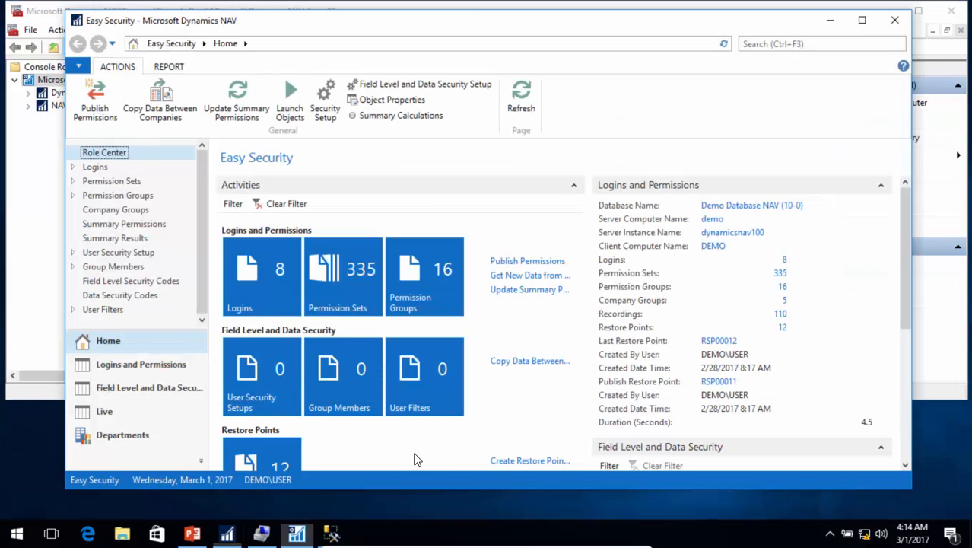
{"action": "left_click", "coordinate": [78, 66]}
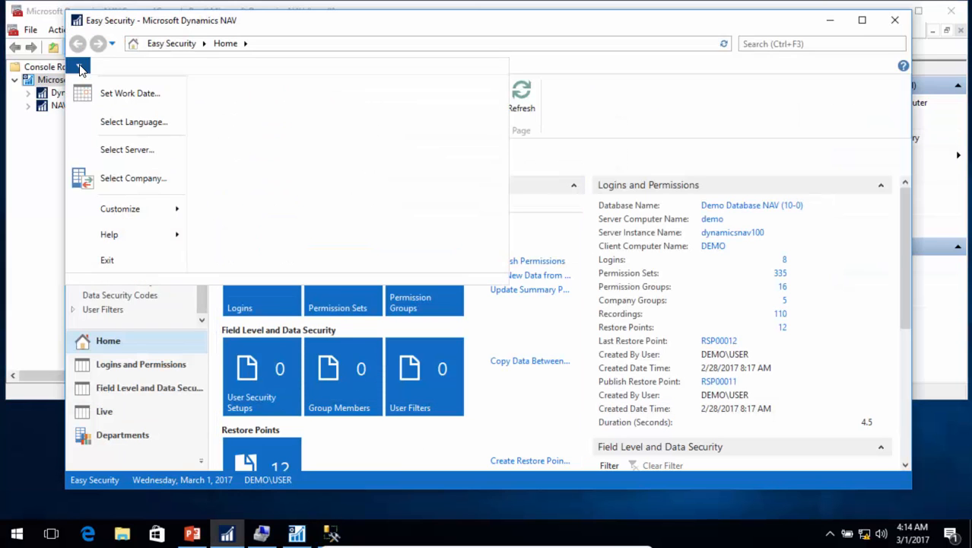
{"action": "left_click", "coordinate": [127, 149]}
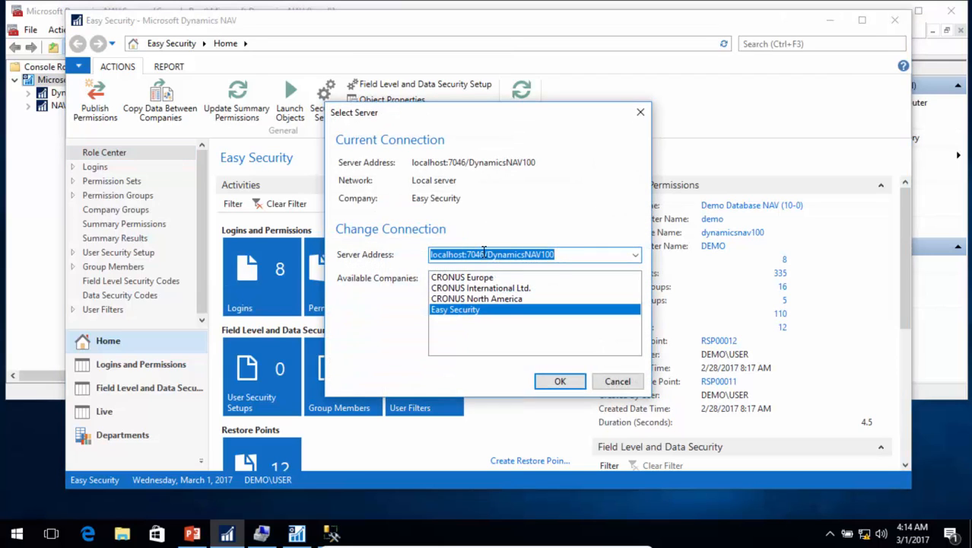
{"action": "left_click", "coordinate": [628, 306]}
{"action": "key", "text": "BackSpace"}
{"action": "type", "text": "5"}
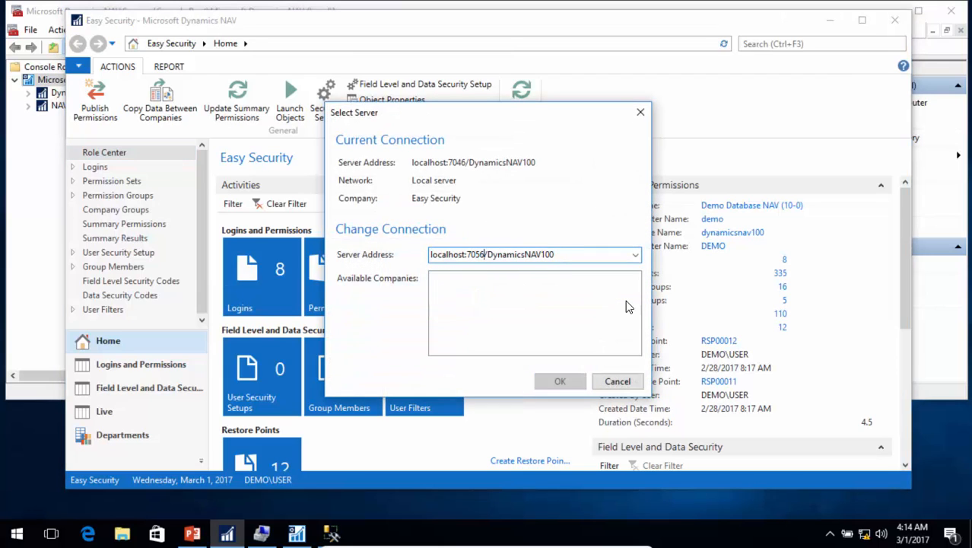
{"action": "key", "text": "shift+End"}
{"action": "type", "text": "NA"}
{"action": "key", "text": "Tab"}
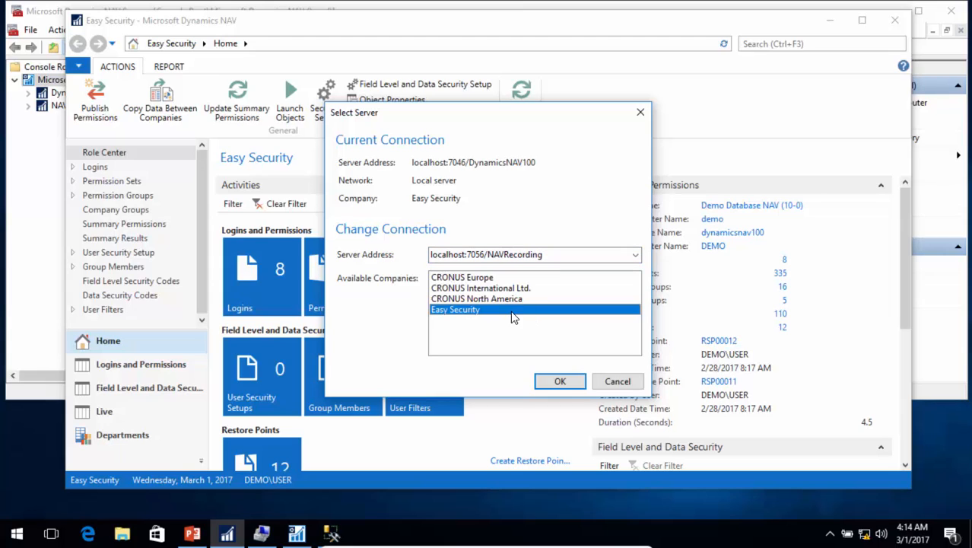
{"action": "left_click", "coordinate": [482, 299]}
{"action": "left_click", "coordinate": [560, 381]}
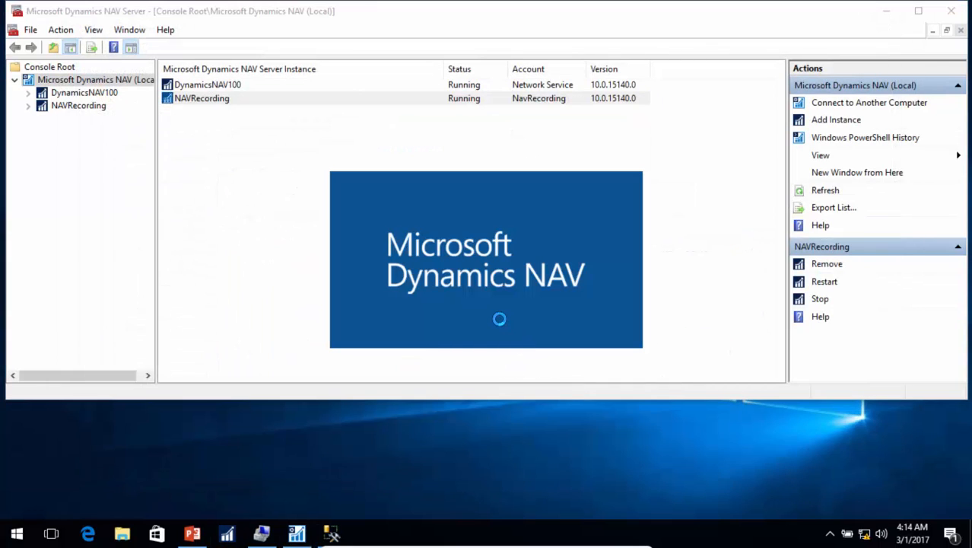
{"action": "left_click", "coordinate": [890, 16]}
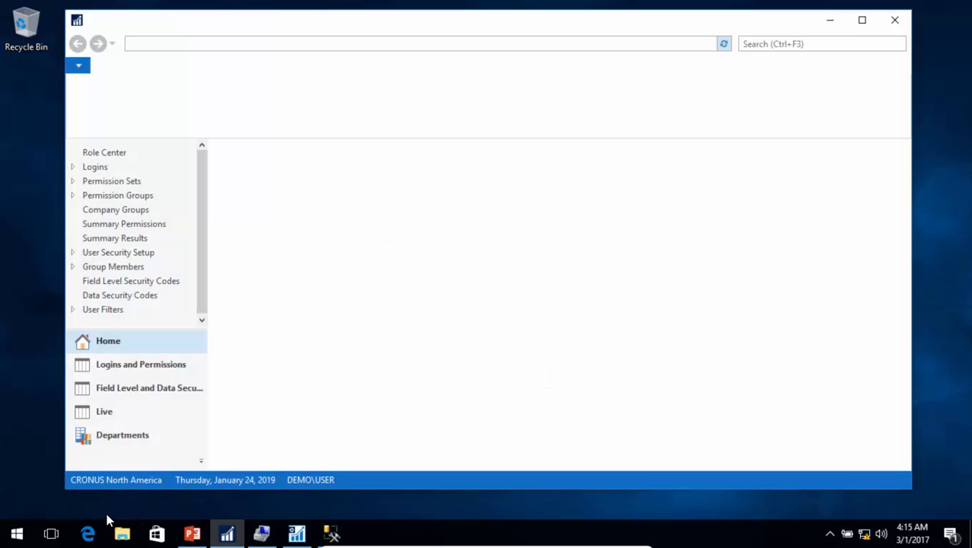
Step: Launch SQL Server 2016 Profiler from the Start search
{"action": "left_click", "coordinate": [21, 536]}
{"action": "type", "text": "sql prof"}
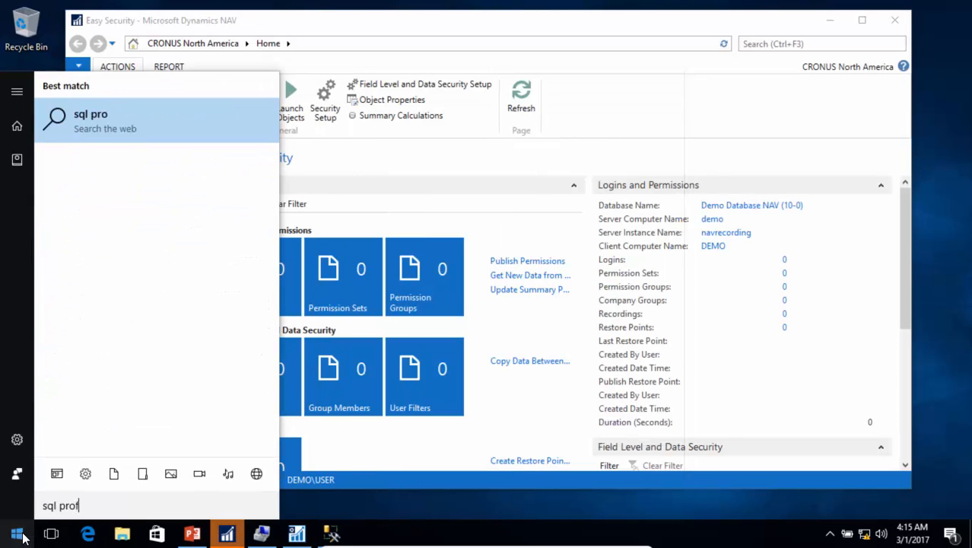
{"action": "key", "text": "BackSpace"}
{"action": "key", "text": "BackSpace"}
{"action": "key", "text": "BackSpace"}
{"action": "key", "text": "BackSpace"}
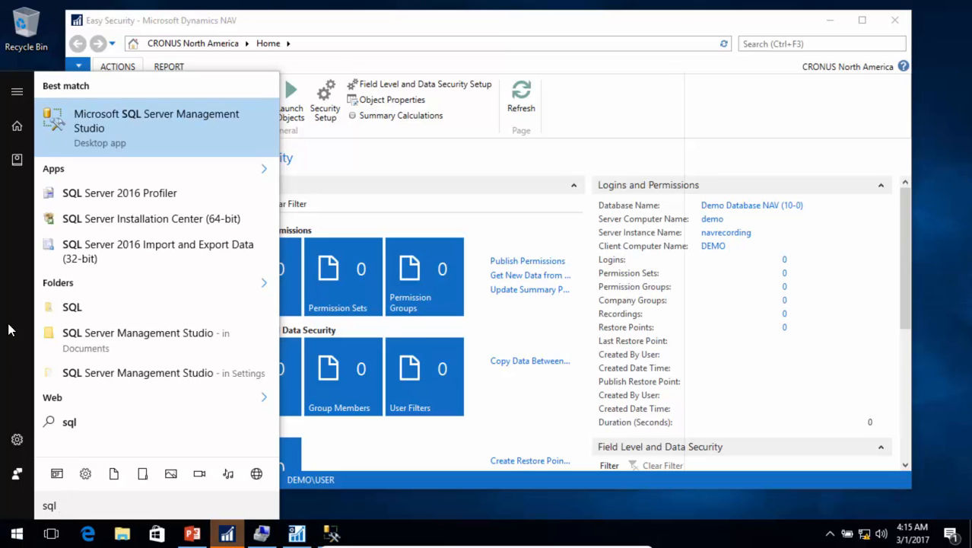
{"action": "left_click", "coordinate": [106, 192]}
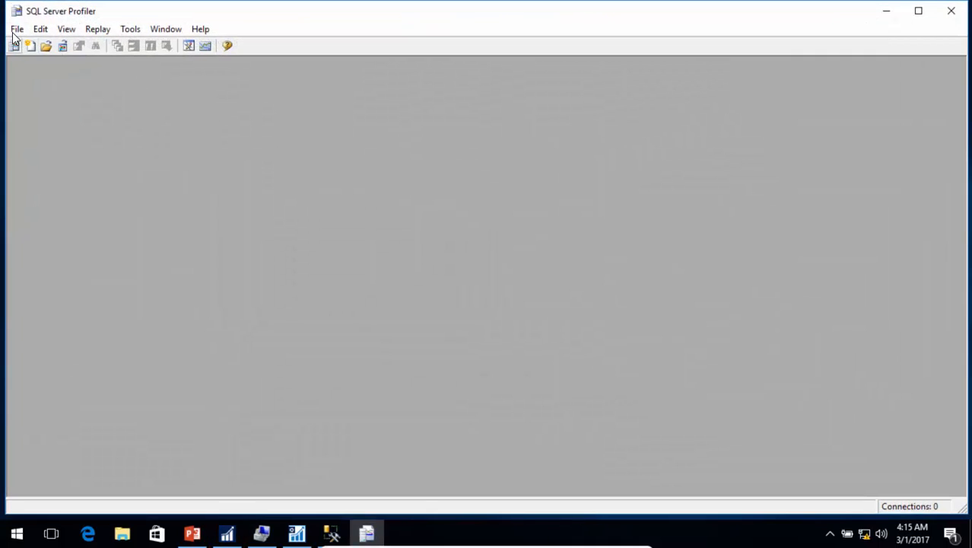
Step: Import the NAV Easy Security (SQL 2016 - 13.00).tdf template from the Easy Security SQL Profiler folder
{"action": "left_click", "coordinate": [17, 30]}
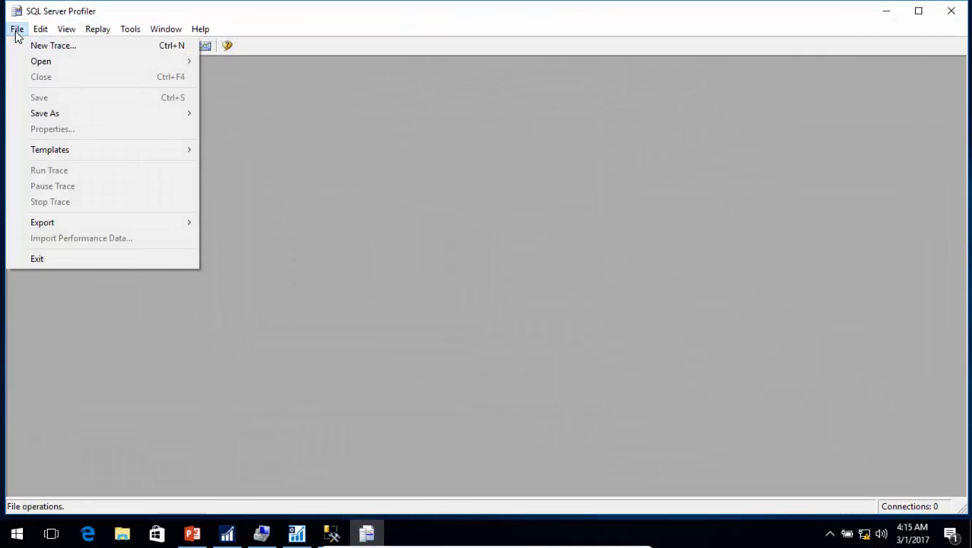
{"action": "mouse_move", "coordinate": [46, 149]}
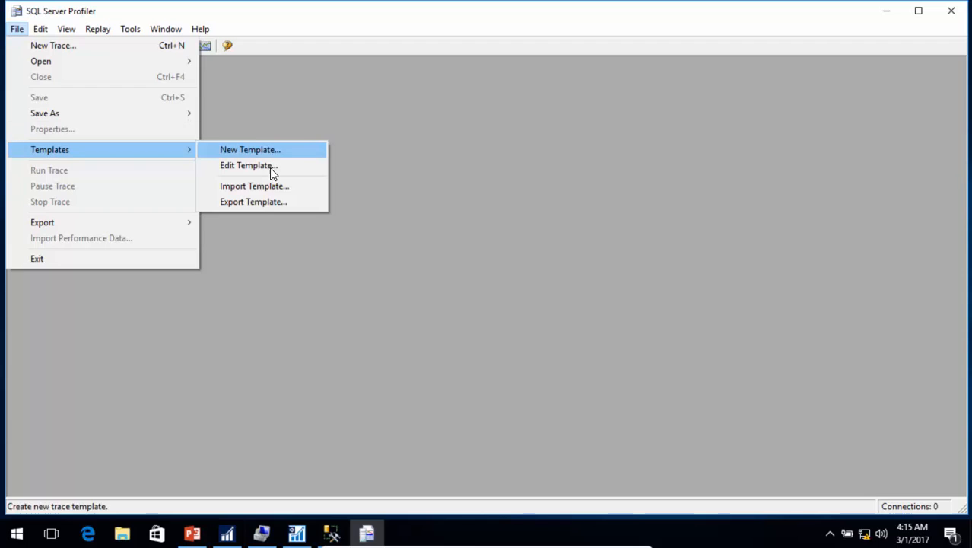
{"action": "left_click", "coordinate": [246, 186]}
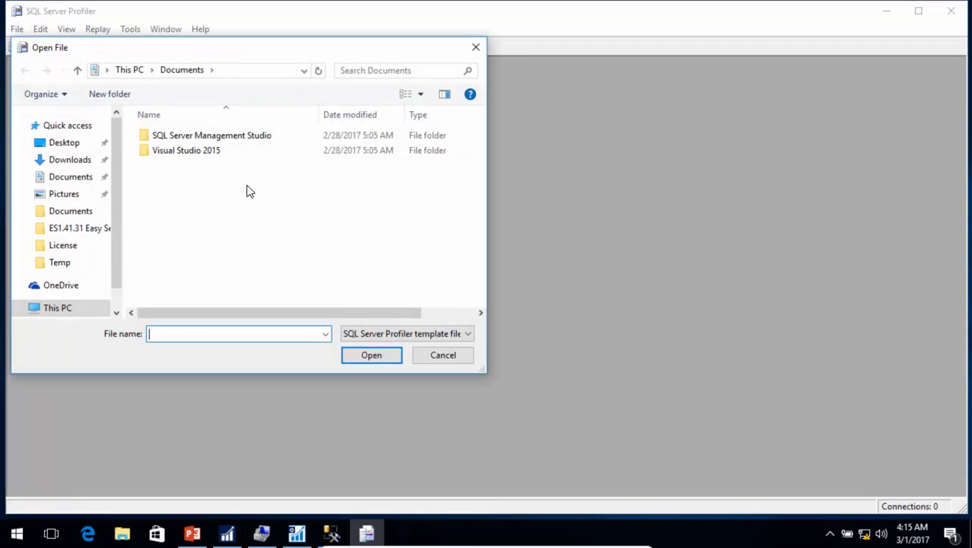
{"action": "left_click", "coordinate": [68, 235]}
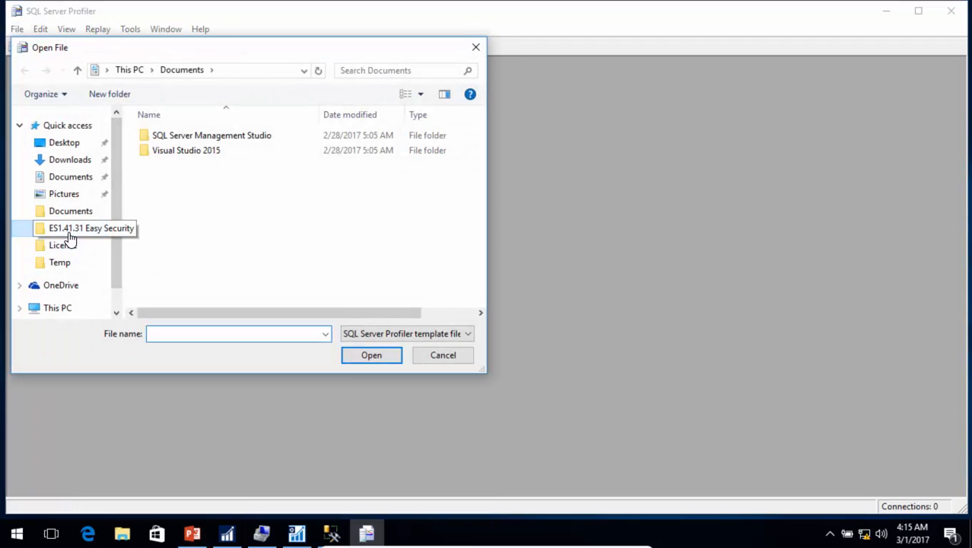
{"action": "scroll", "coordinate": [224, 205], "scroll_direction": "down", "scroll_amount": 2}
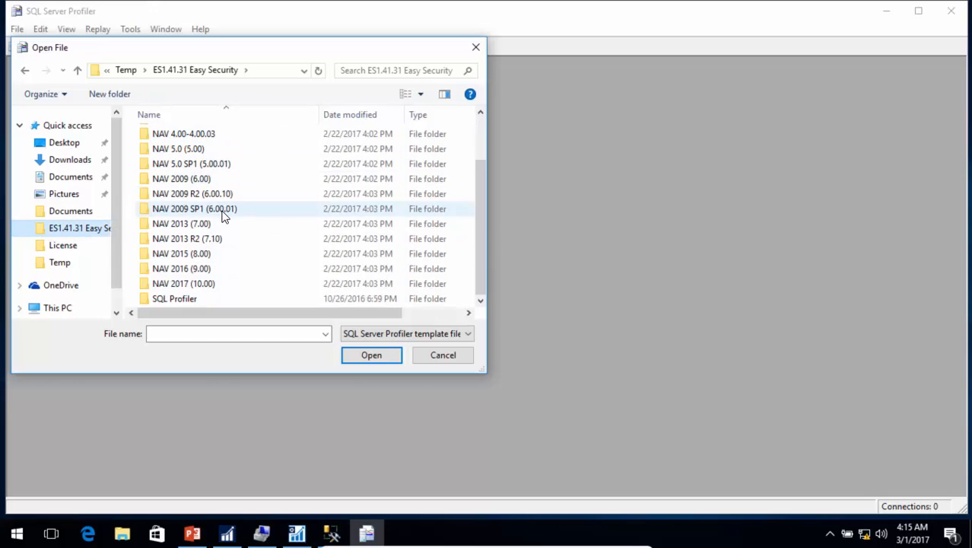
{"action": "double_click", "coordinate": [169, 301]}
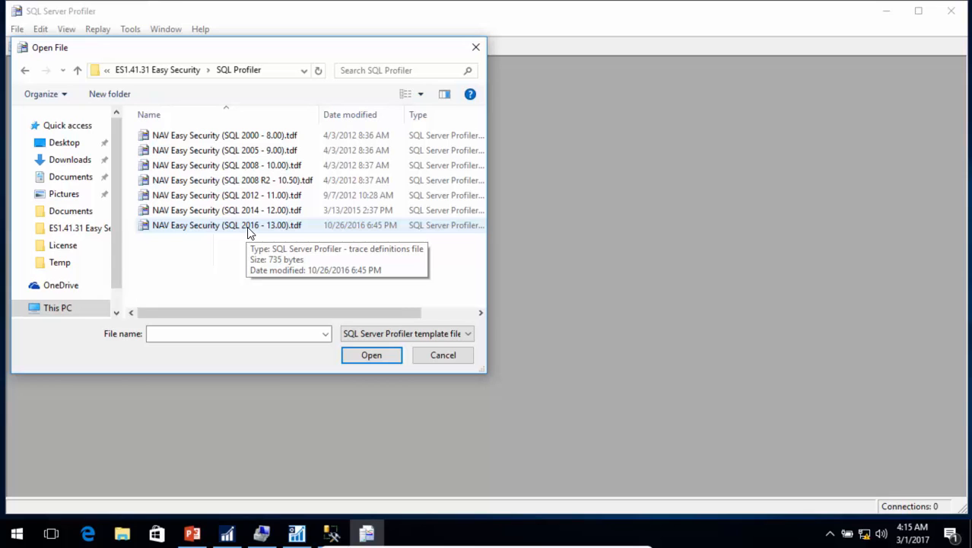
{"action": "left_click", "coordinate": [202, 227]}
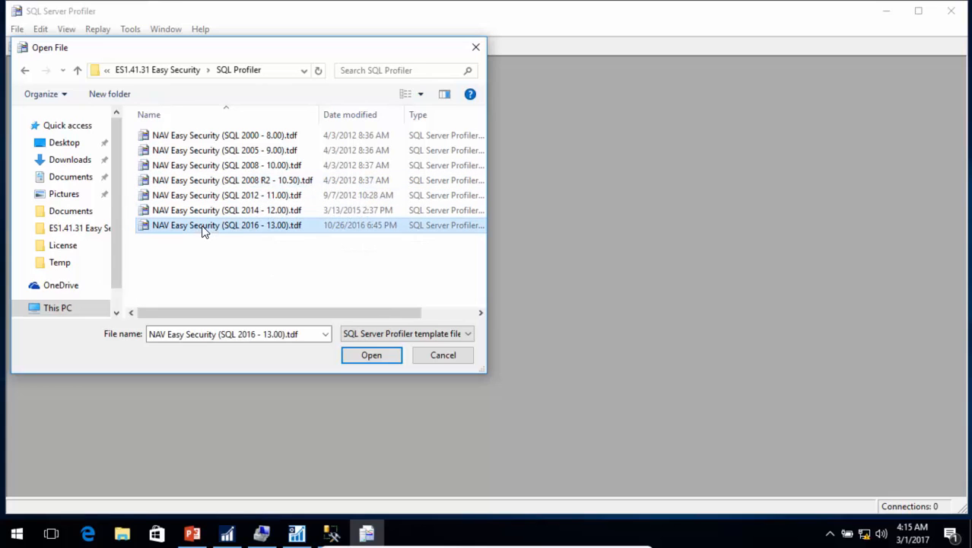
{"action": "left_click", "coordinate": [373, 355]}
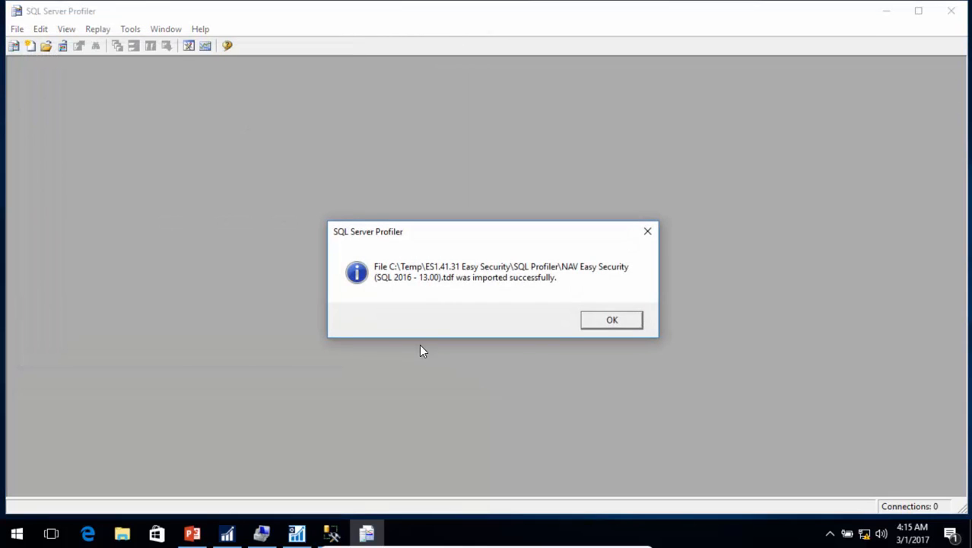
{"action": "left_click", "coordinate": [610, 322]}
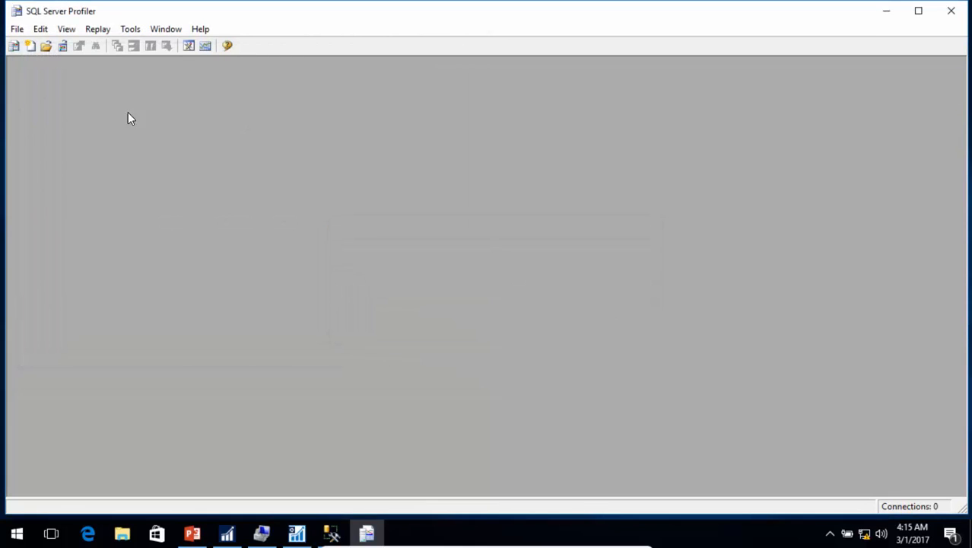
Step: Mark the NAV Easy Security (SQL 2016 - 13.00) template as default for SQL Server 2016
{"action": "left_click", "coordinate": [15, 30]}
{"action": "mouse_move", "coordinate": [60, 154]}
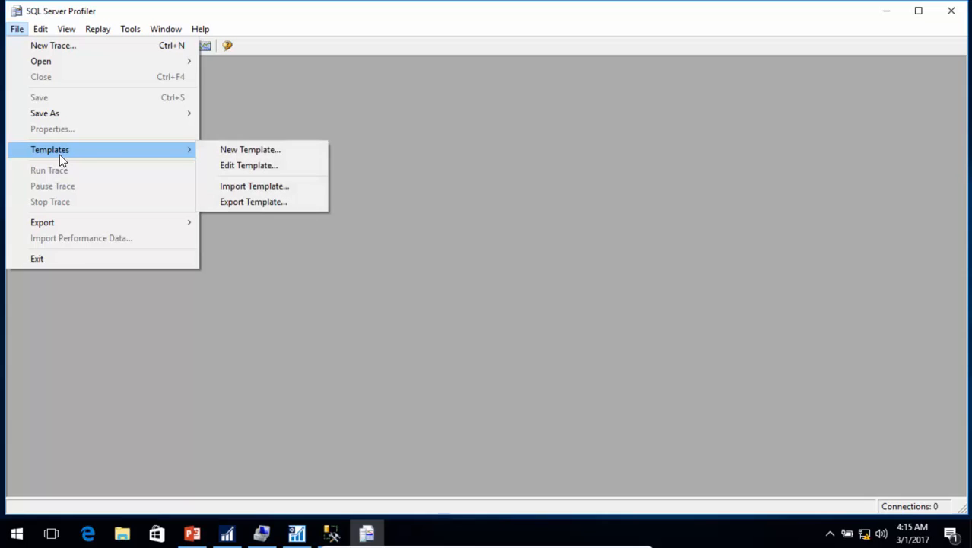
{"action": "left_click", "coordinate": [251, 169]}
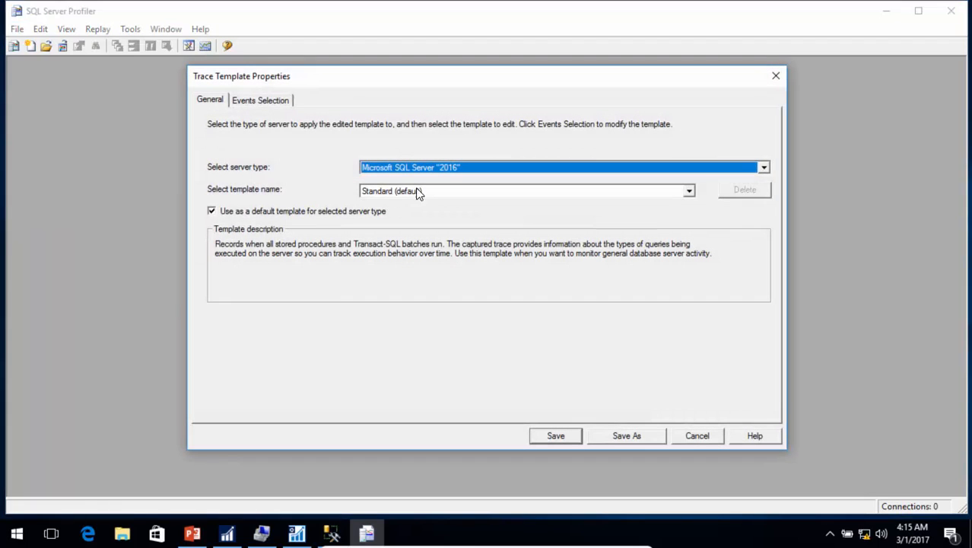
{"action": "left_click", "coordinate": [426, 191]}
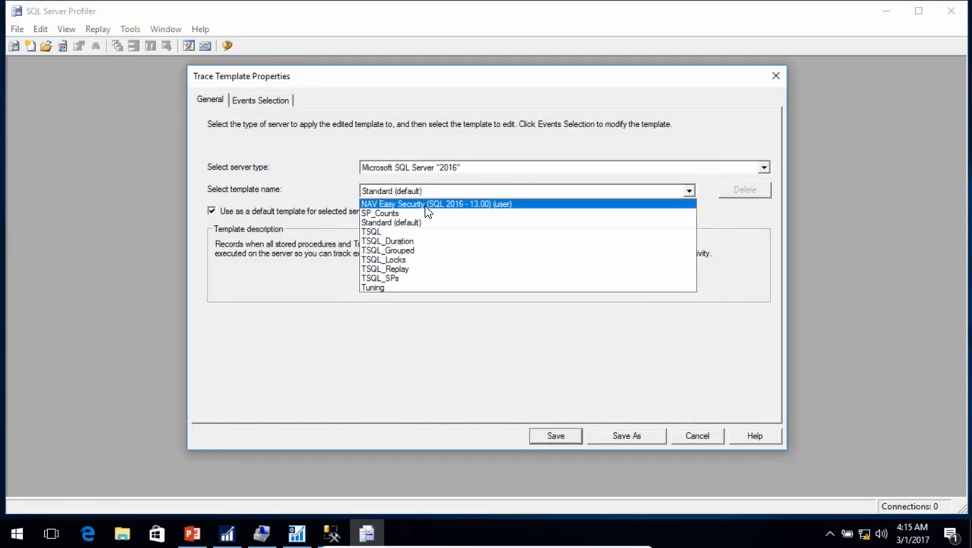
{"action": "left_click", "coordinate": [426, 205]}
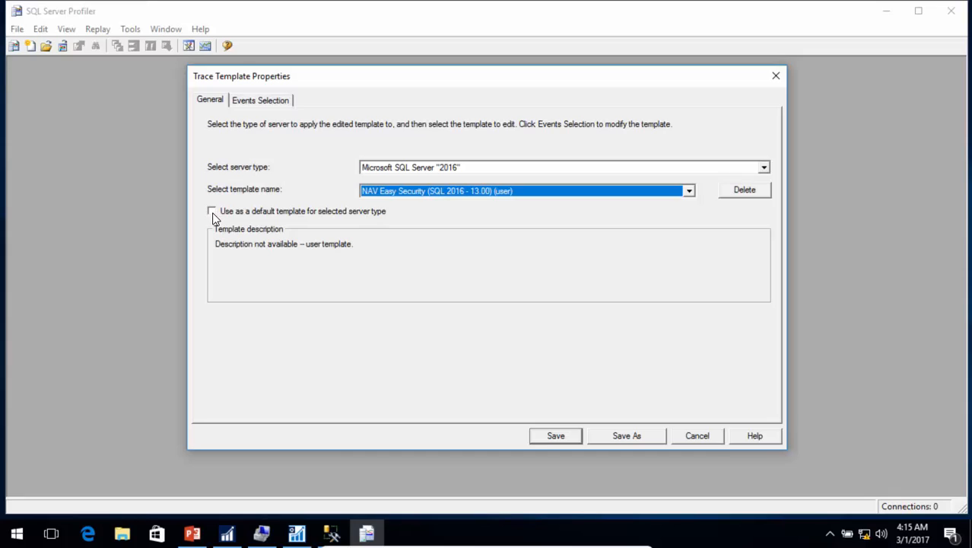
{"action": "left_click", "coordinate": [213, 212]}
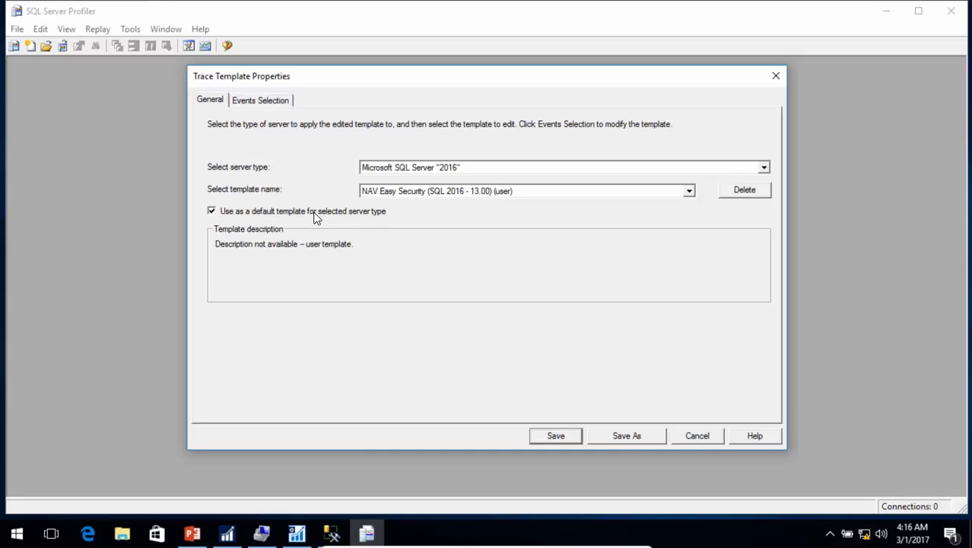
Step: Add a column filter so only events with LoginName like %NAVRecording% are traced
{"action": "left_click", "coordinate": [264, 103]}
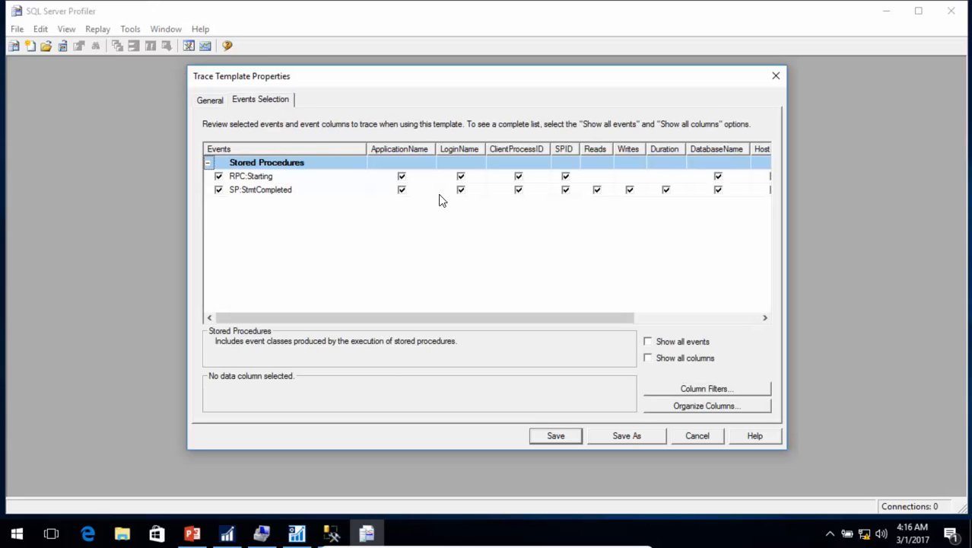
{"action": "left_click", "coordinate": [706, 389]}
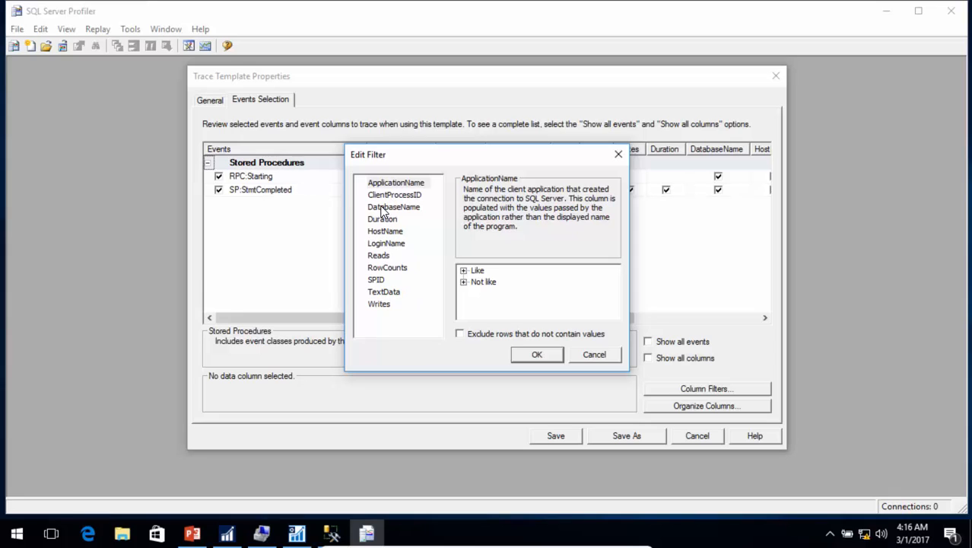
{"action": "left_click", "coordinate": [383, 207]}
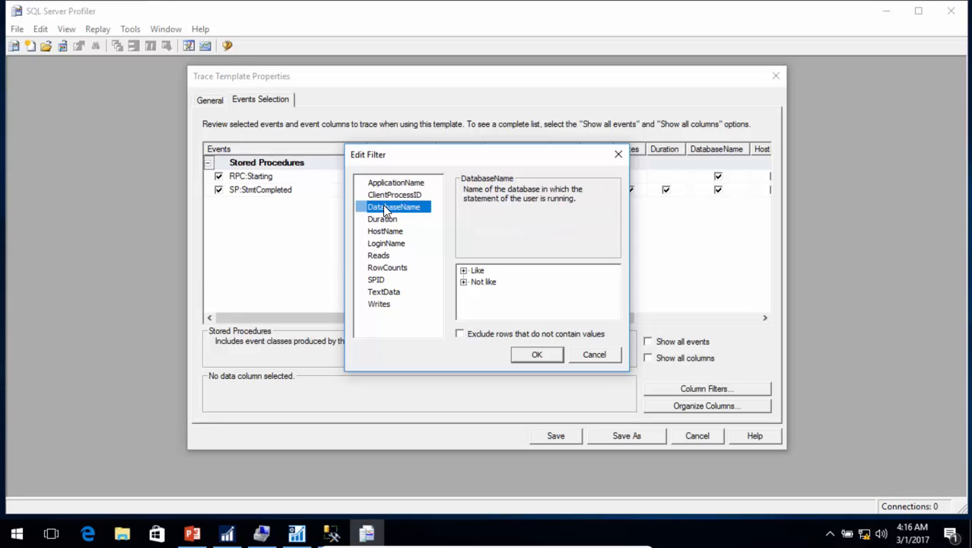
{"action": "left_click", "coordinate": [385, 244]}
{"action": "left_click", "coordinate": [464, 270]}
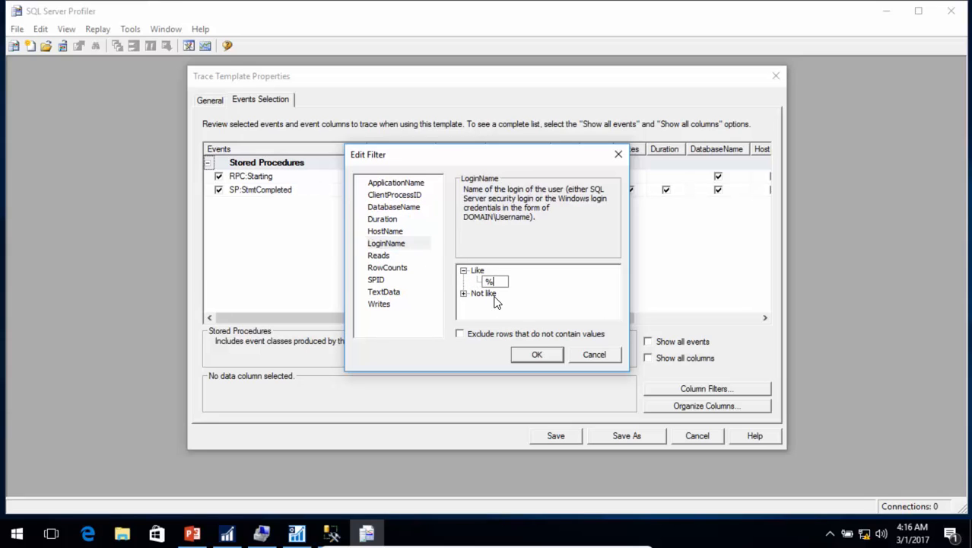
{"action": "type", "text": "%NAVRecording%"}
{"action": "key", "text": "Return"}
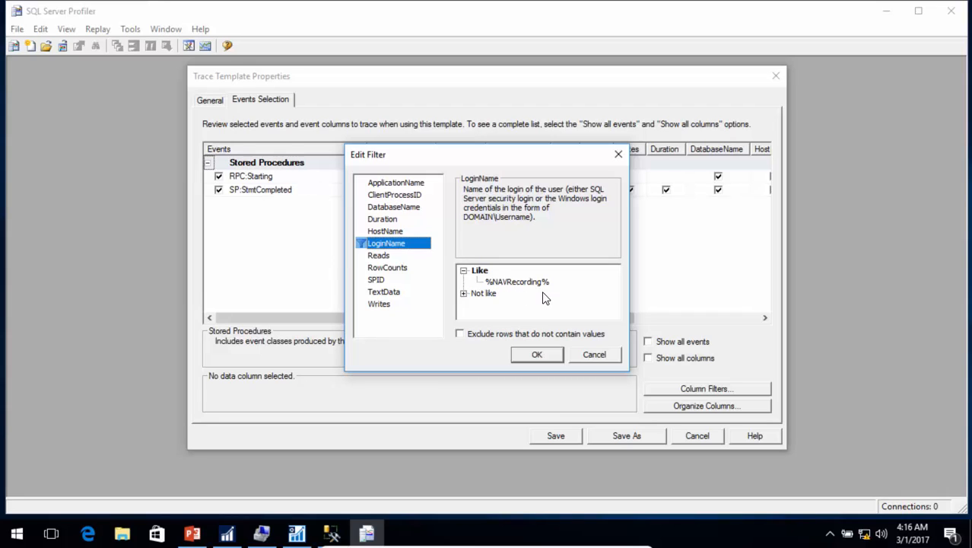
{"action": "left_click", "coordinate": [545, 355]}
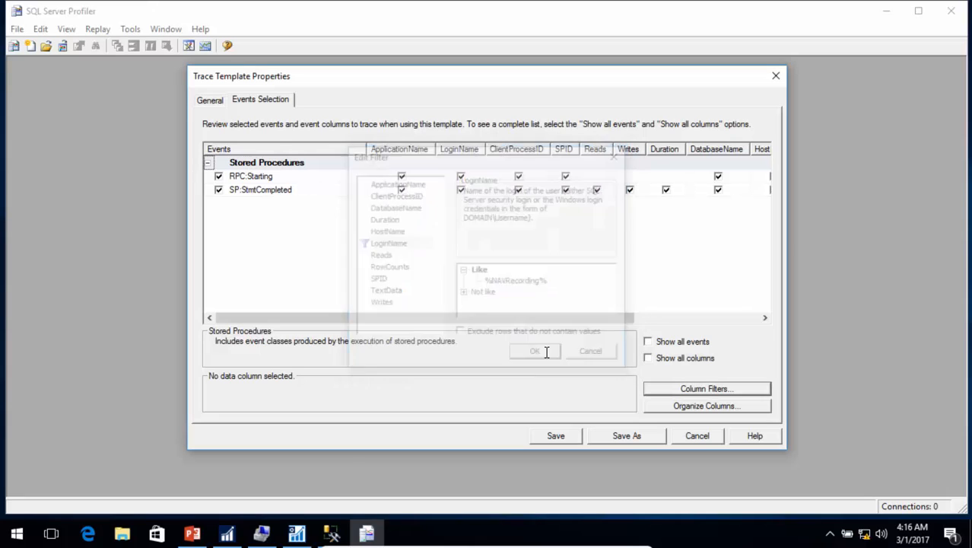
{"action": "left_click", "coordinate": [215, 102]}
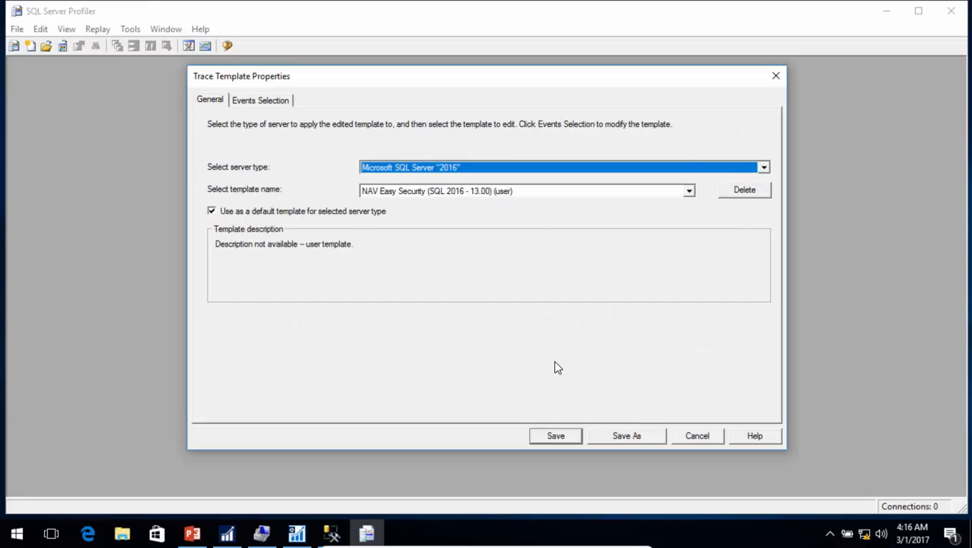
Step: Save the template under the new name 'NAV Easy Security (NAVRecording User)'
{"action": "left_click", "coordinate": [627, 436]}
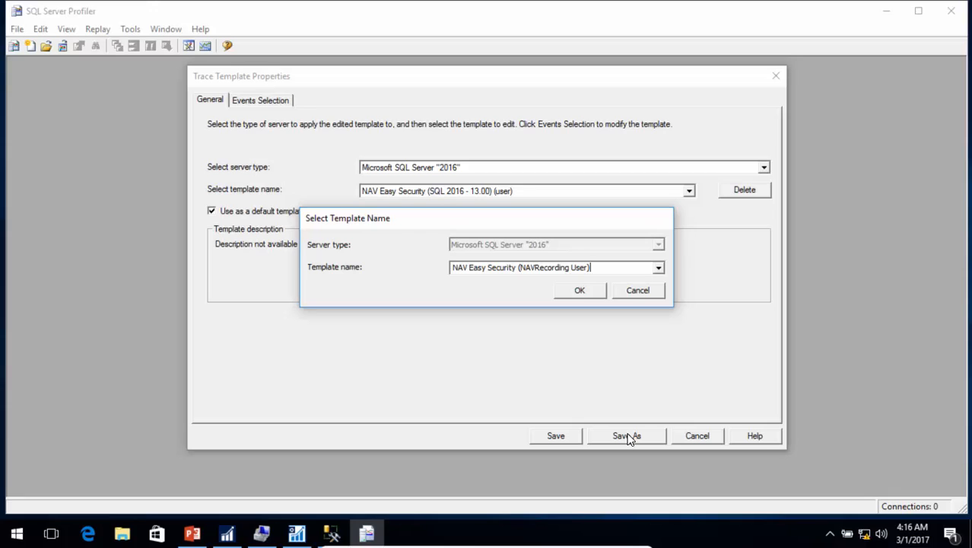
{"action": "left_click", "coordinate": [591, 292]}
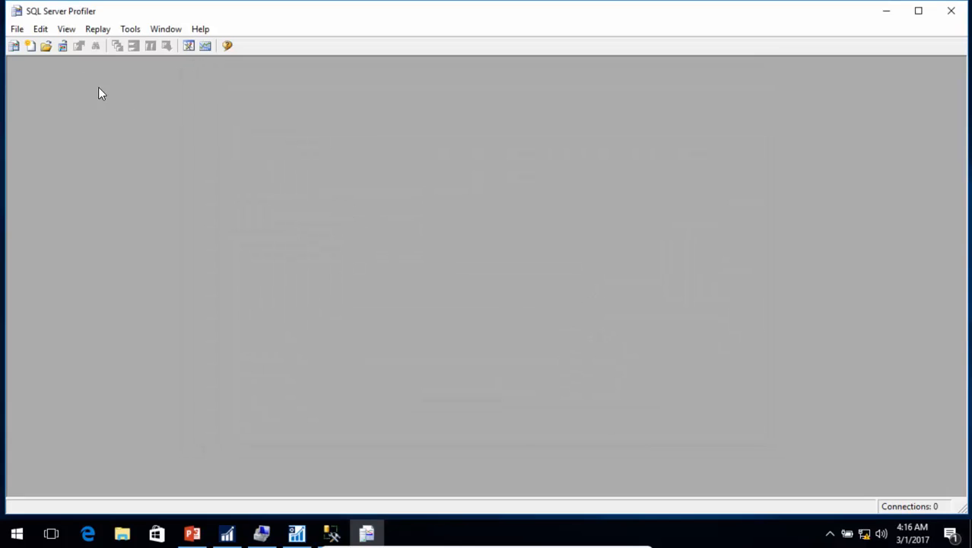
Step: Start a new trace connected to the DEMO\NAVDEMO database server
{"action": "left_click", "coordinate": [16, 29]}
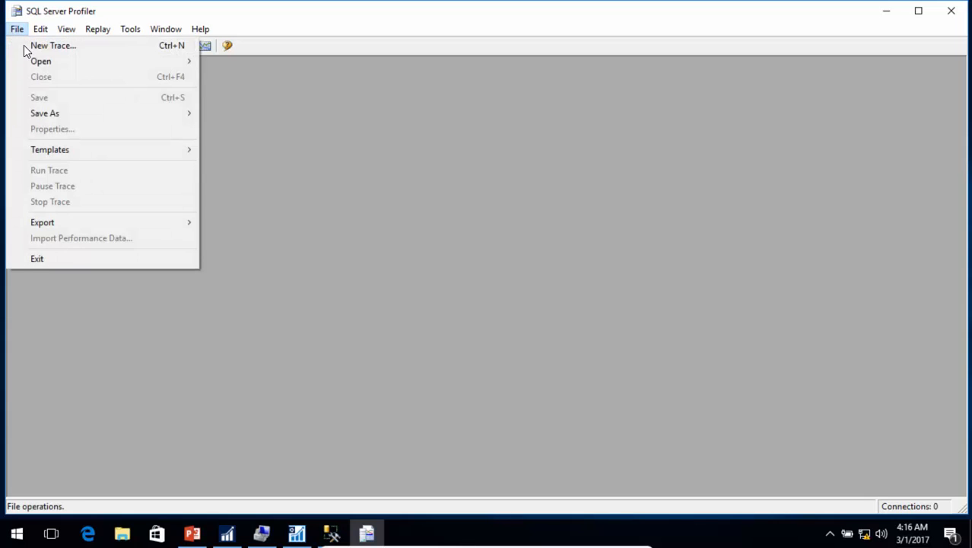
{"action": "left_click", "coordinate": [64, 44]}
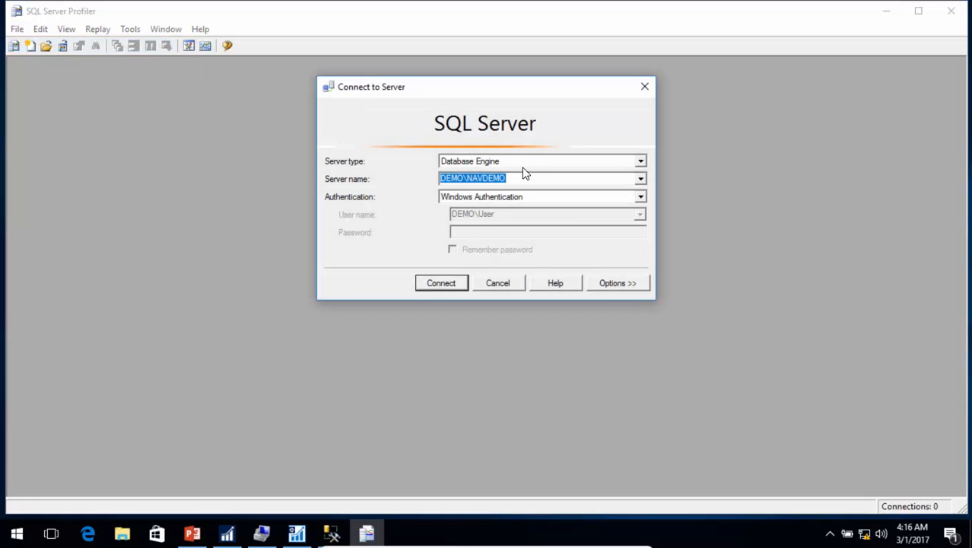
{"action": "left_click", "coordinate": [449, 284]}
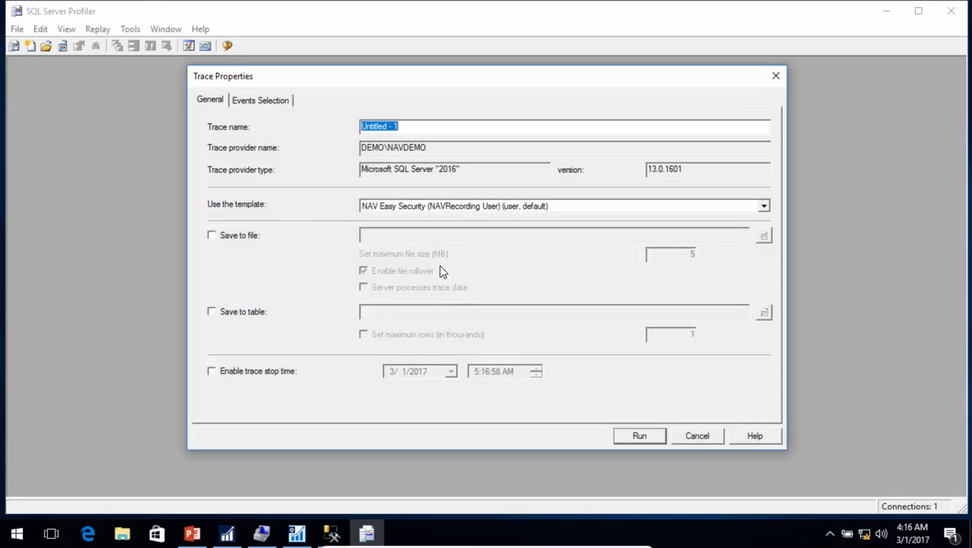
Step: Verify the LoginName filter carried over and run the trace
{"action": "left_click", "coordinate": [260, 102]}
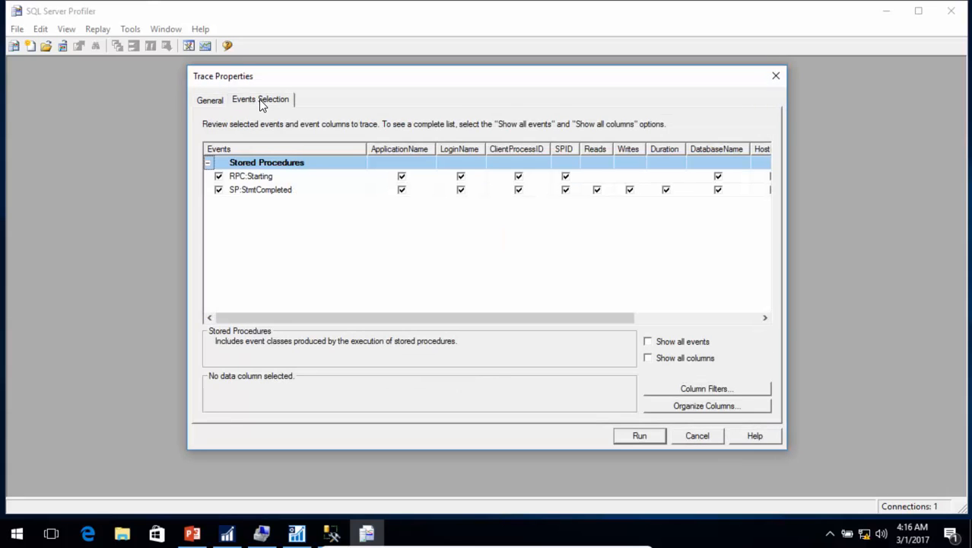
{"action": "left_click", "coordinate": [704, 389]}
{"action": "left_click", "coordinate": [401, 244]}
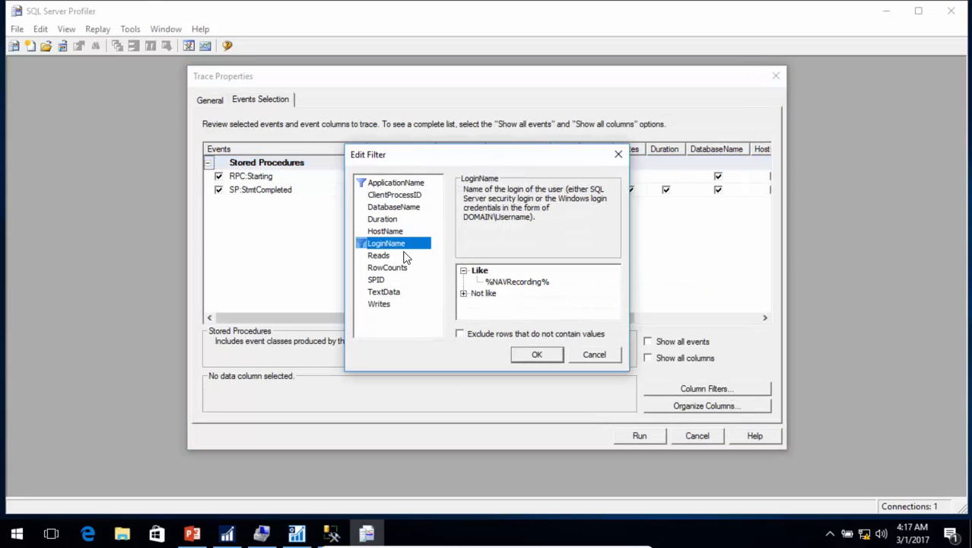
{"action": "left_click", "coordinate": [536, 354]}
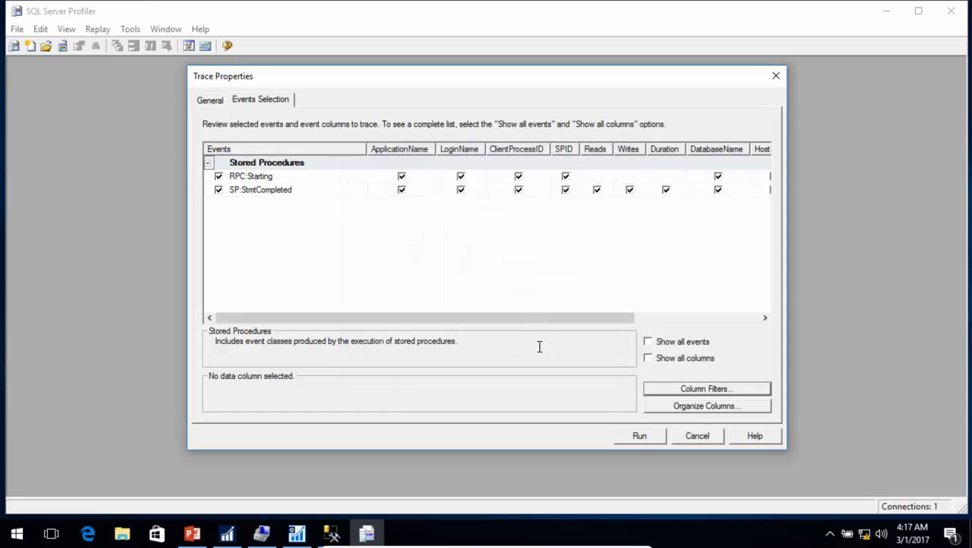
{"action": "left_click", "coordinate": [639, 436]}
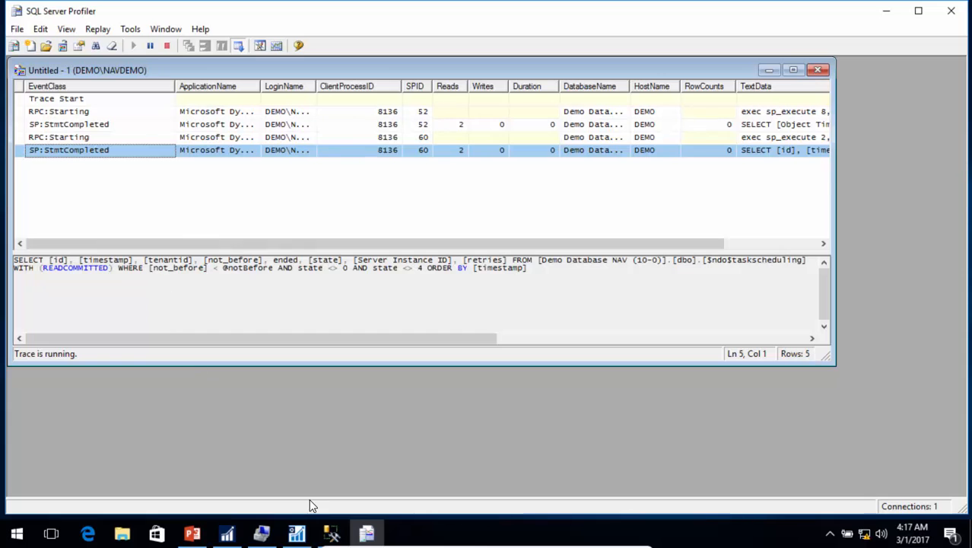
Step: In Dynamics NAV, go to Sales & Marketing > Order Processing > Customers
{"action": "mouse_move", "coordinate": [227, 532]}
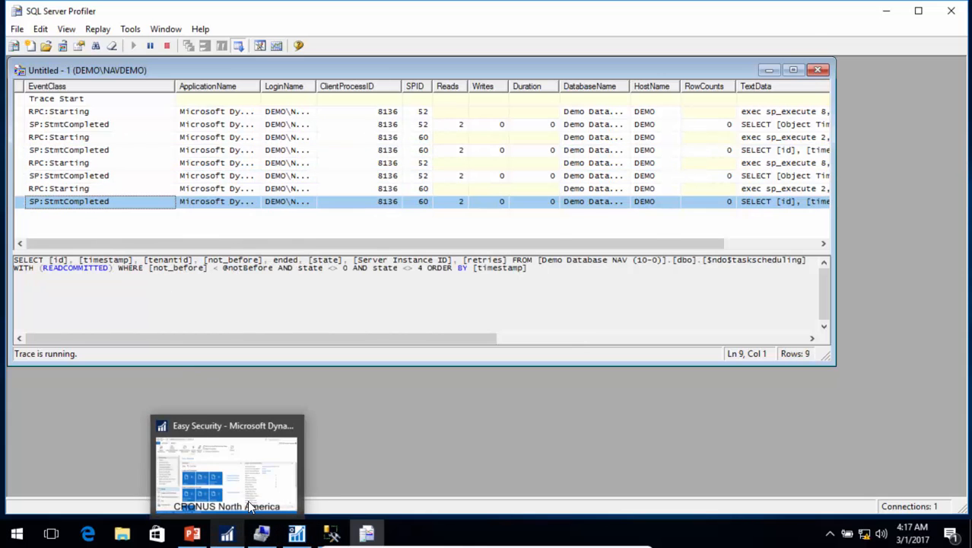
{"action": "left_click", "coordinate": [259, 473]}
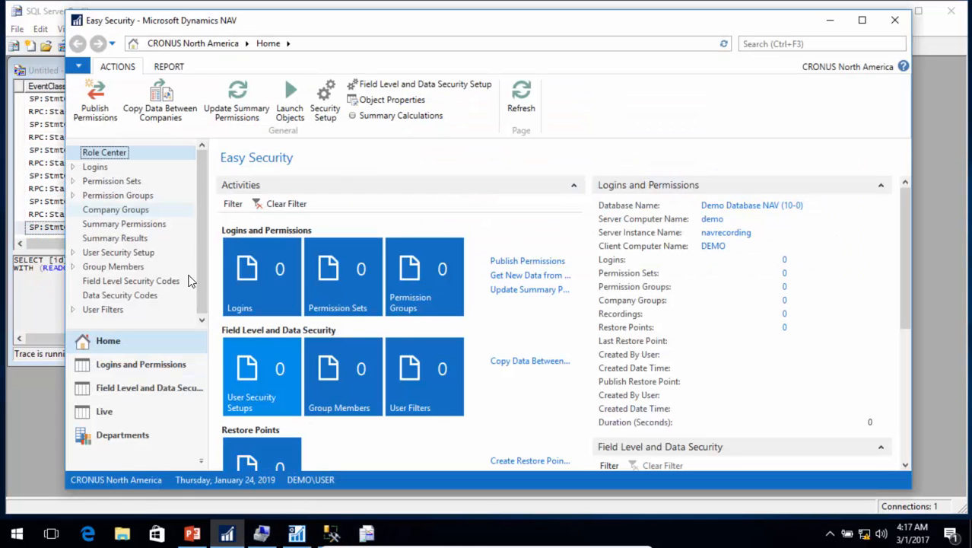
{"action": "left_click", "coordinate": [139, 438]}
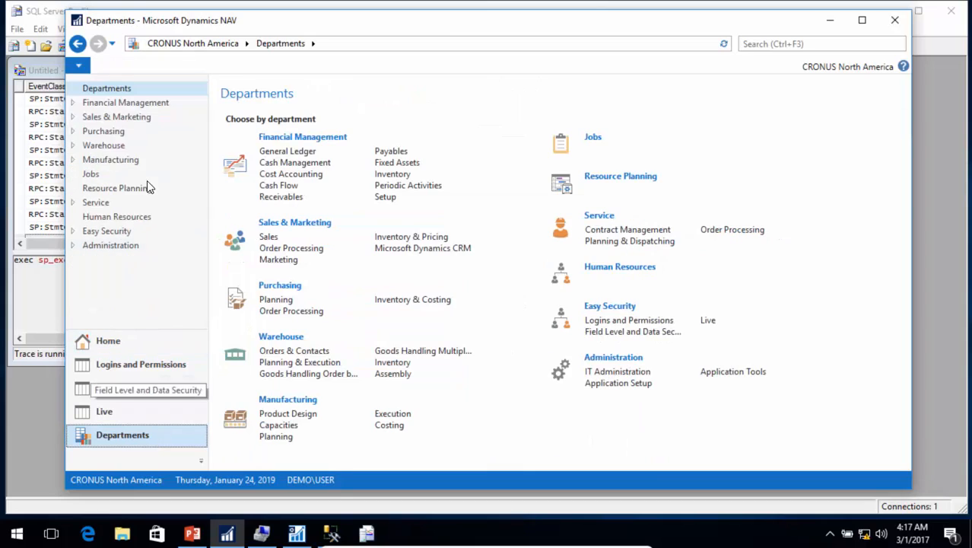
{"action": "left_click", "coordinate": [113, 116]}
{"action": "left_click", "coordinate": [281, 165]}
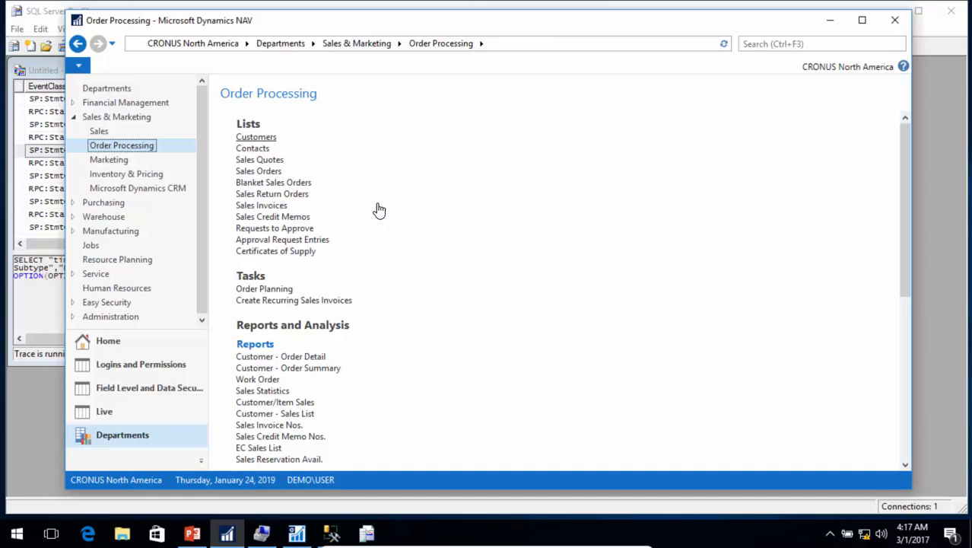
{"action": "key", "text": "Tab"}
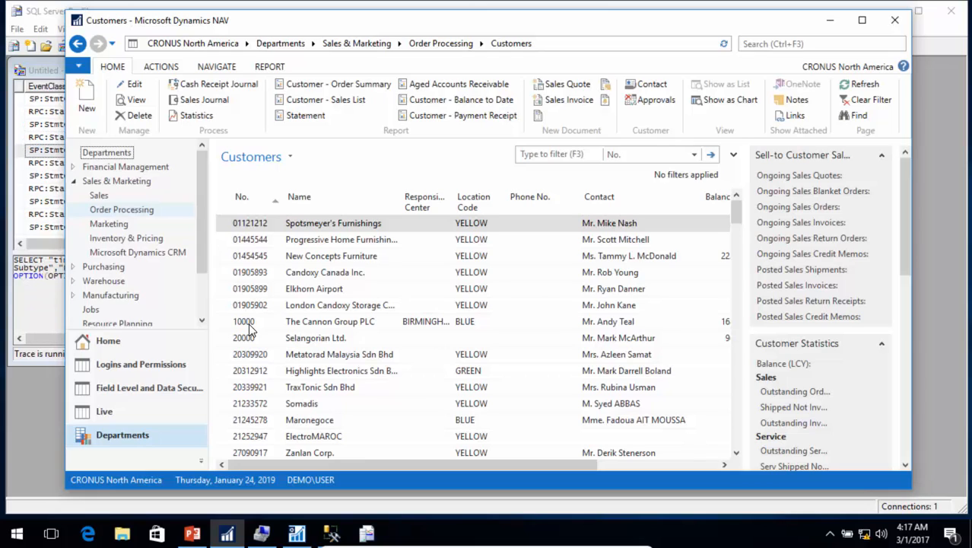
Step: Set Address 2 of customer 10000 The Cannon Group PLC to 'Suite 120' and save
{"action": "left_click", "coordinate": [270, 325]}
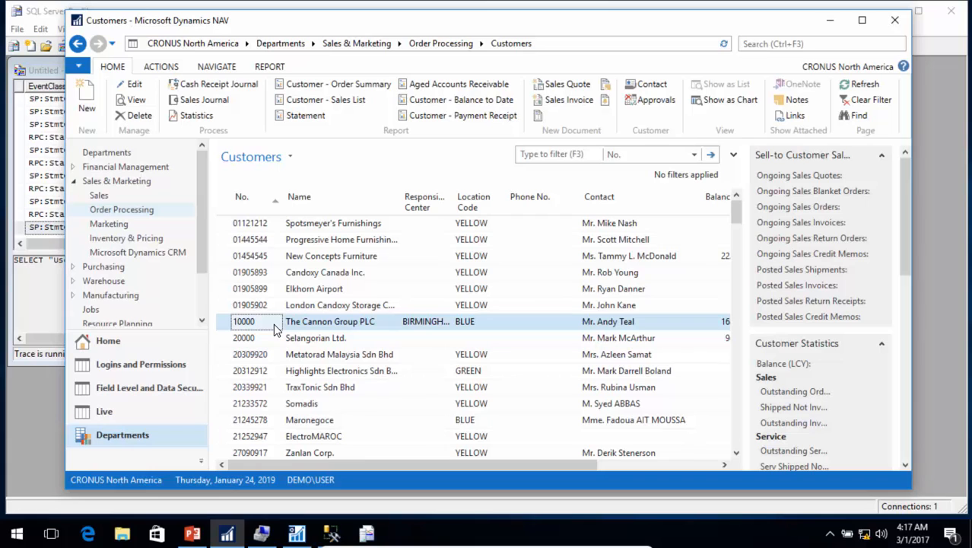
{"action": "key", "text": "ctrl+n"}
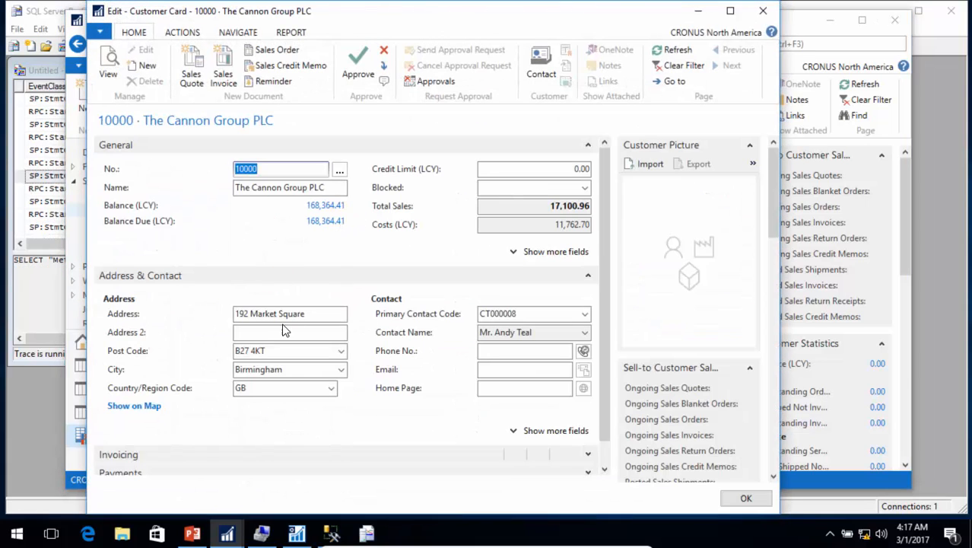
{"action": "left_click", "coordinate": [271, 332]}
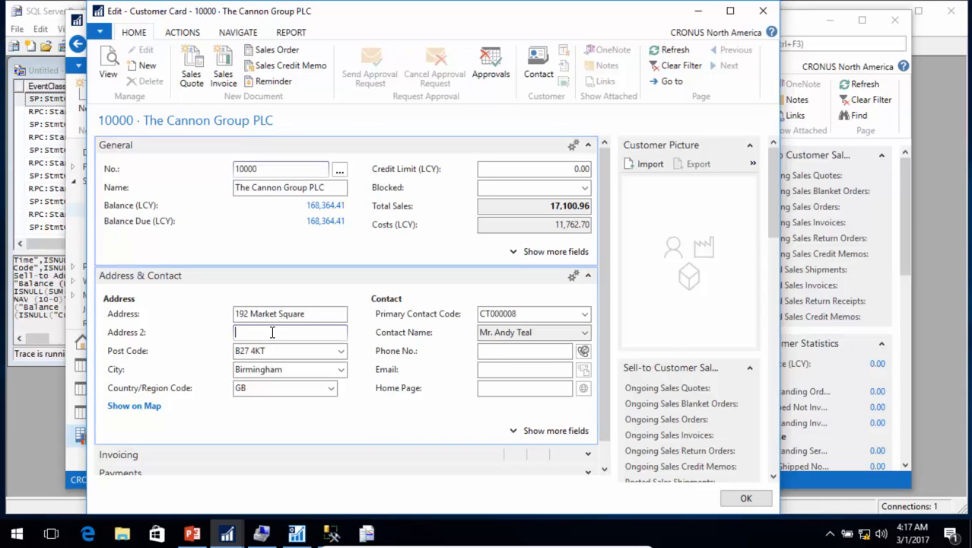
{"action": "type", "text": "Suite 120"}
{"action": "key", "text": "Tab"}
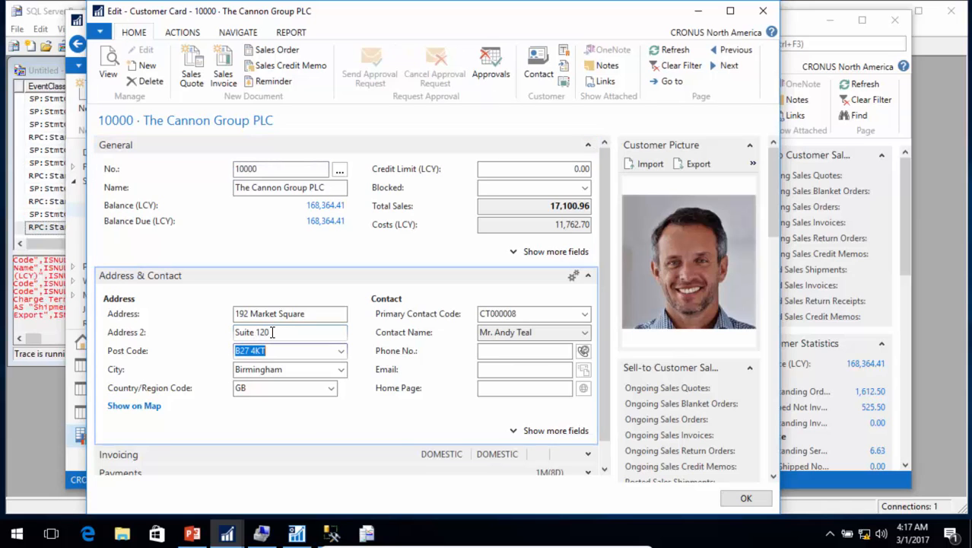
{"action": "left_click", "coordinate": [747, 499]}
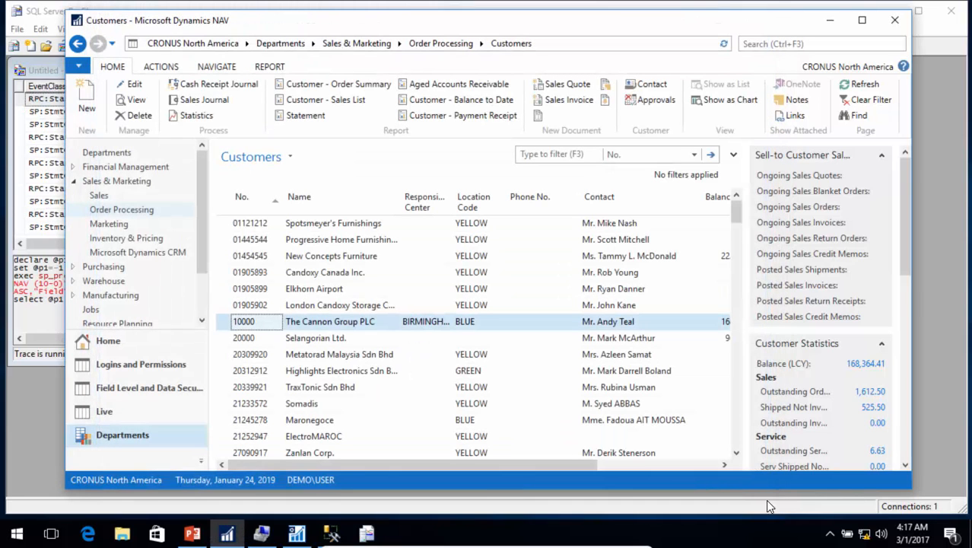
Step: Stop the running Profiler trace
{"action": "left_click", "coordinate": [42, 12]}
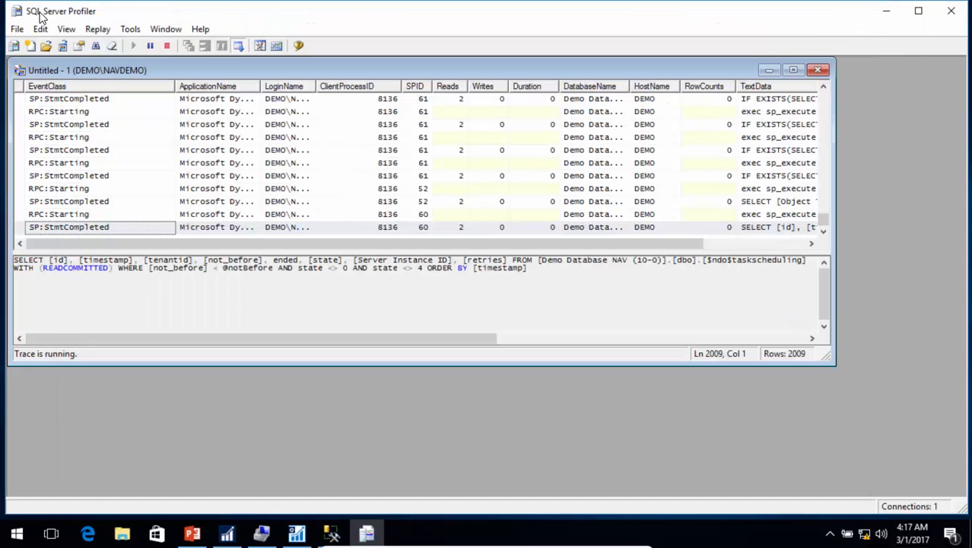
{"action": "left_click", "coordinate": [16, 29]}
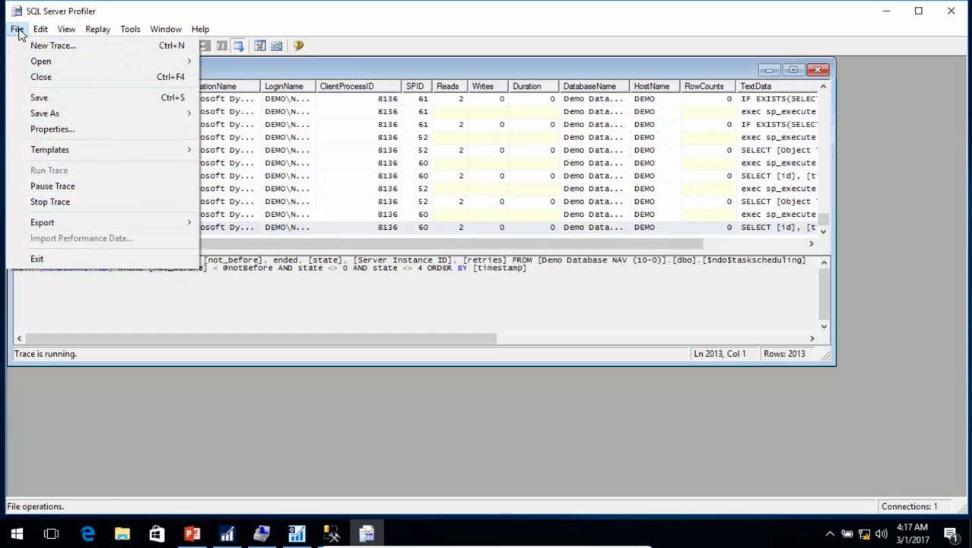
{"action": "left_click", "coordinate": [244, 14]}
{"action": "left_click", "coordinate": [161, 45]}
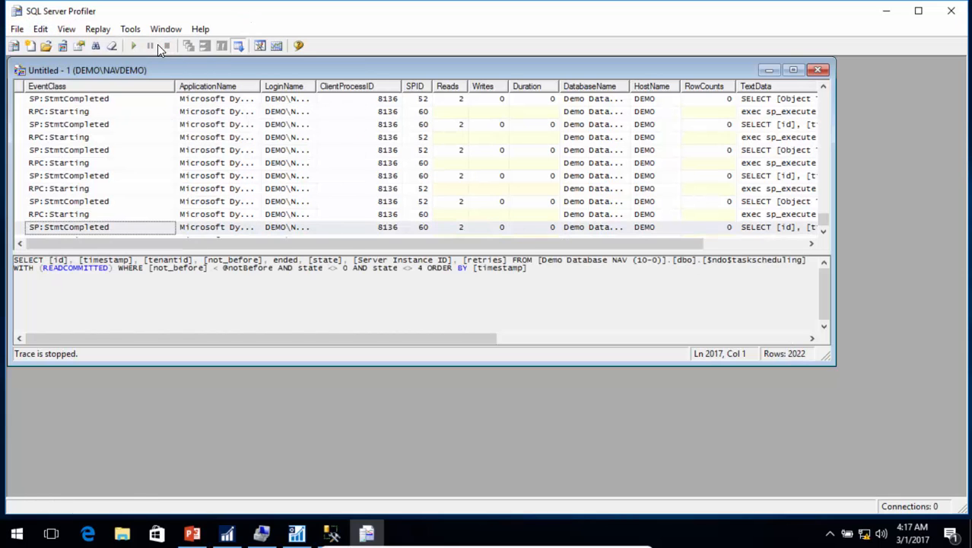
Step: Save the trace as XML file 'Edit Customer' in C:\Temp and minimize Profiler
{"action": "left_click", "coordinate": [17, 29]}
{"action": "mouse_move", "coordinate": [134, 111]}
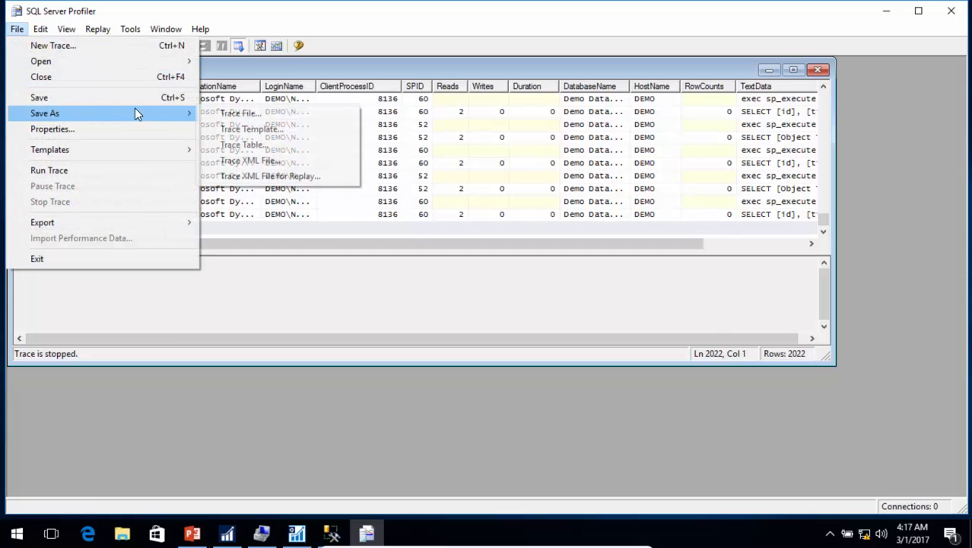
{"action": "left_click", "coordinate": [256, 161]}
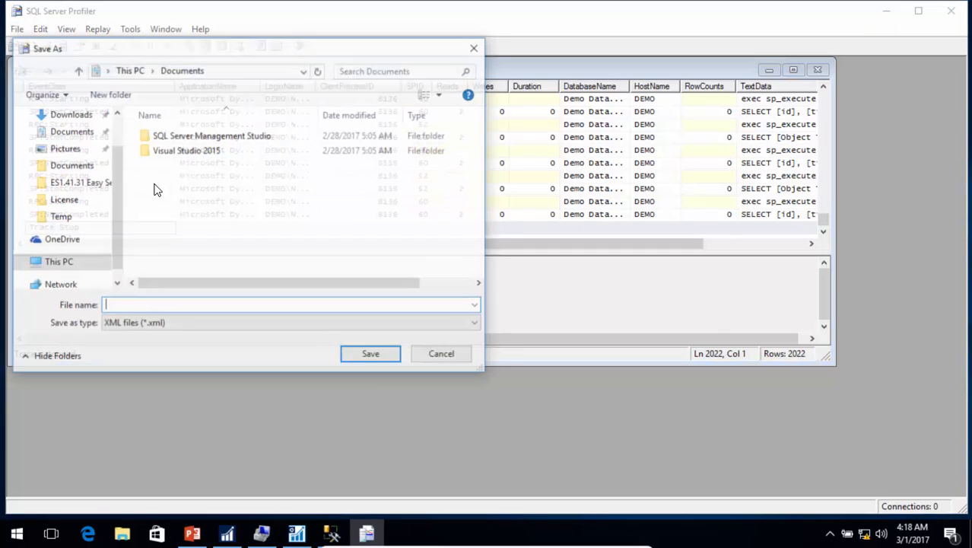
{"action": "left_click", "coordinate": [55, 262]}
{"action": "left_click", "coordinate": [482, 267]}
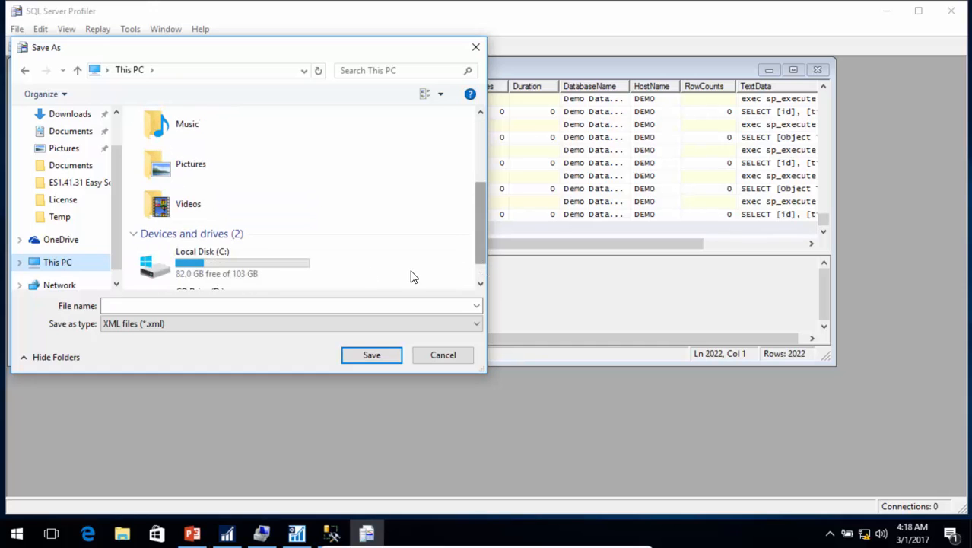
{"action": "left_click", "coordinate": [264, 274]}
{"action": "double_click", "coordinate": [263, 274]}
{"action": "double_click", "coordinate": [164, 226]}
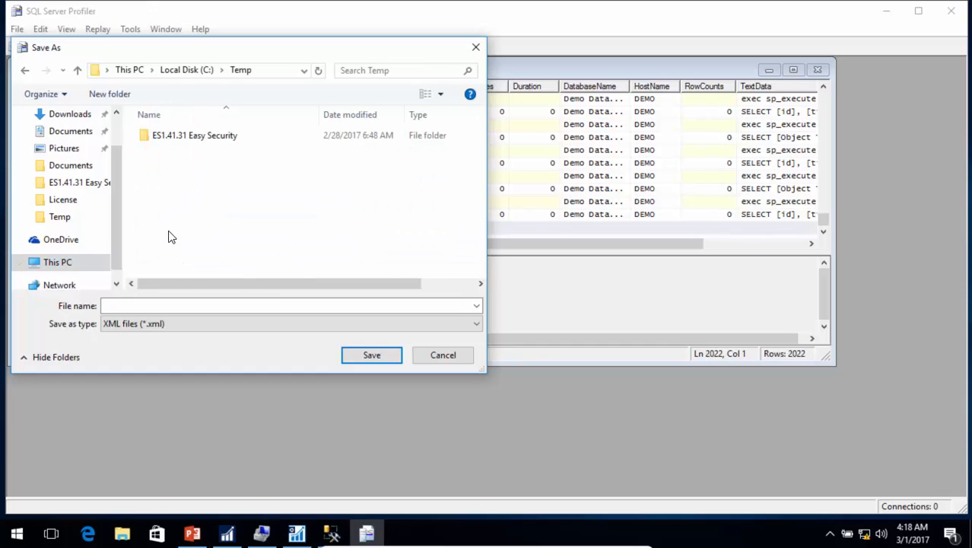
{"action": "left_click", "coordinate": [180, 301]}
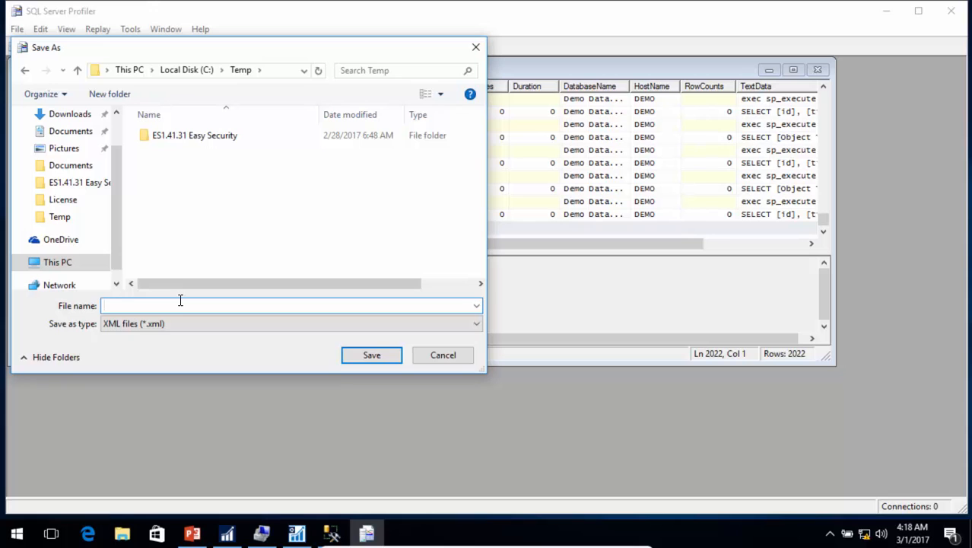
{"action": "type", "text": "Edit Custome"}
{"action": "key", "text": "Return"}
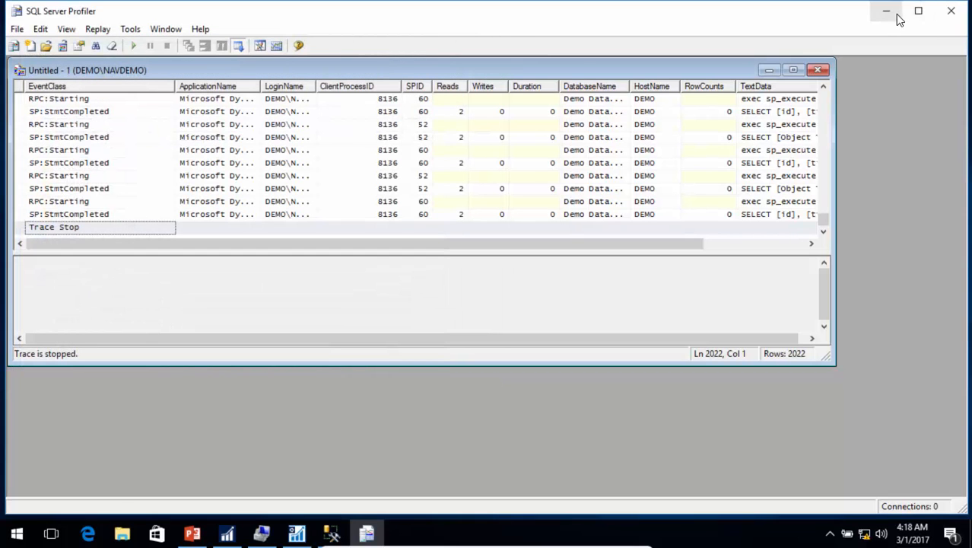
{"action": "left_click", "coordinate": [886, 10]}
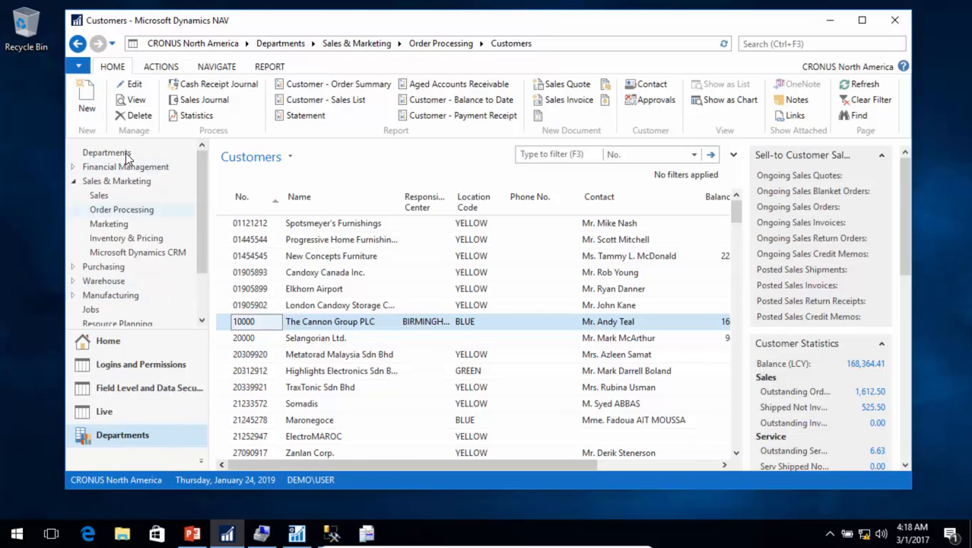
Step: Launch a new Dynamics NAV 2017 client session from the taskbar shortcut
{"action": "right_click", "coordinate": [226, 534]}
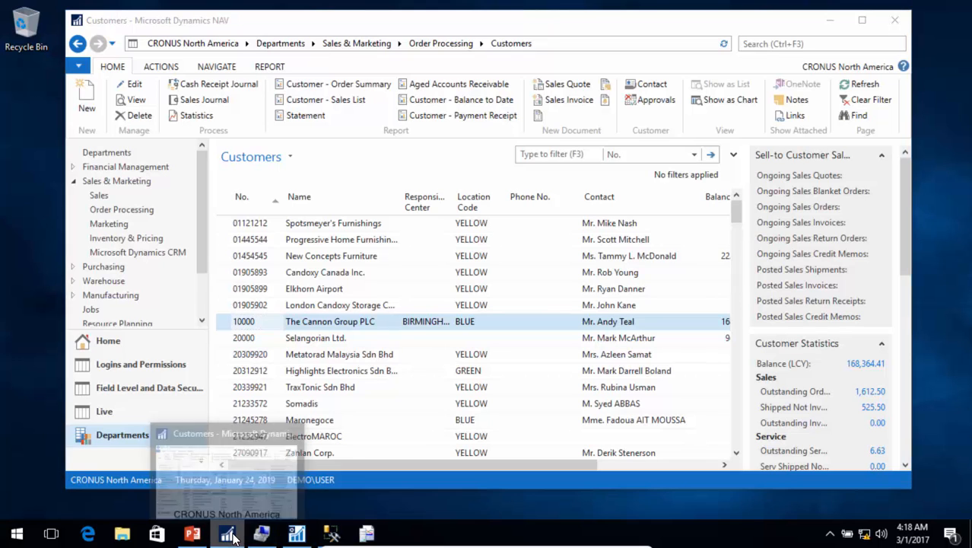
{"action": "left_click", "coordinate": [203, 456]}
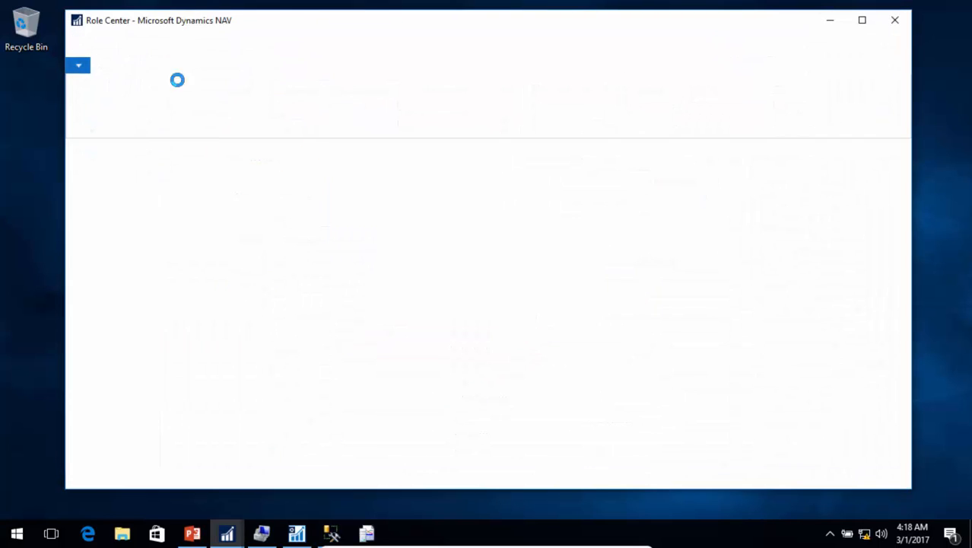
{"action": "left_click", "coordinate": [79, 66]}
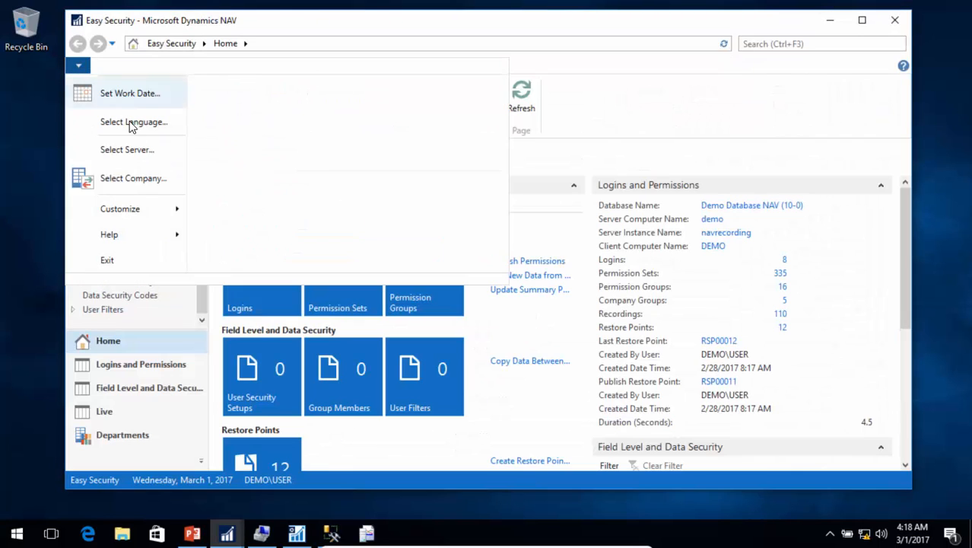
Step: Connect the client to server localhost:7046/DynamicsNAV100
{"action": "left_click", "coordinate": [146, 156]}
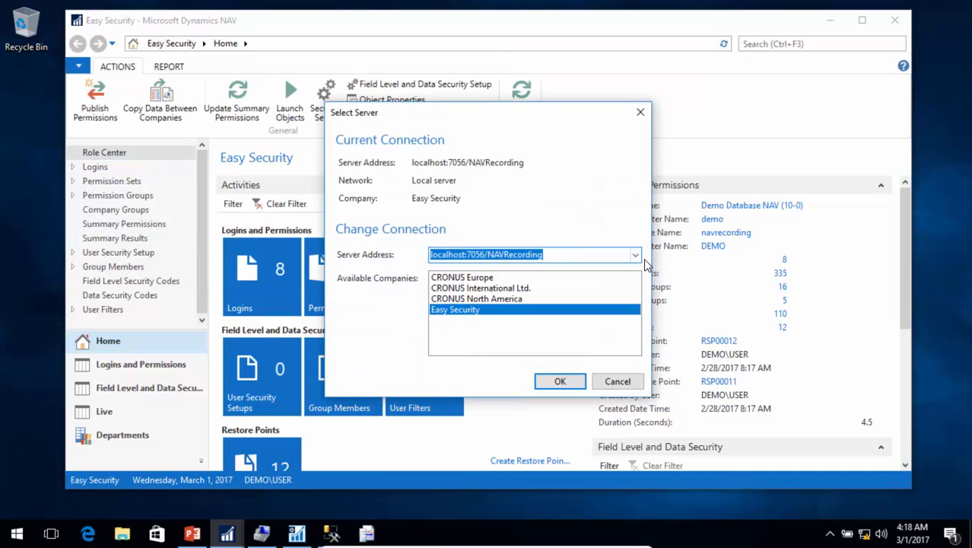
{"action": "left_click", "coordinate": [635, 257]}
{"action": "left_click", "coordinate": [547, 271]}
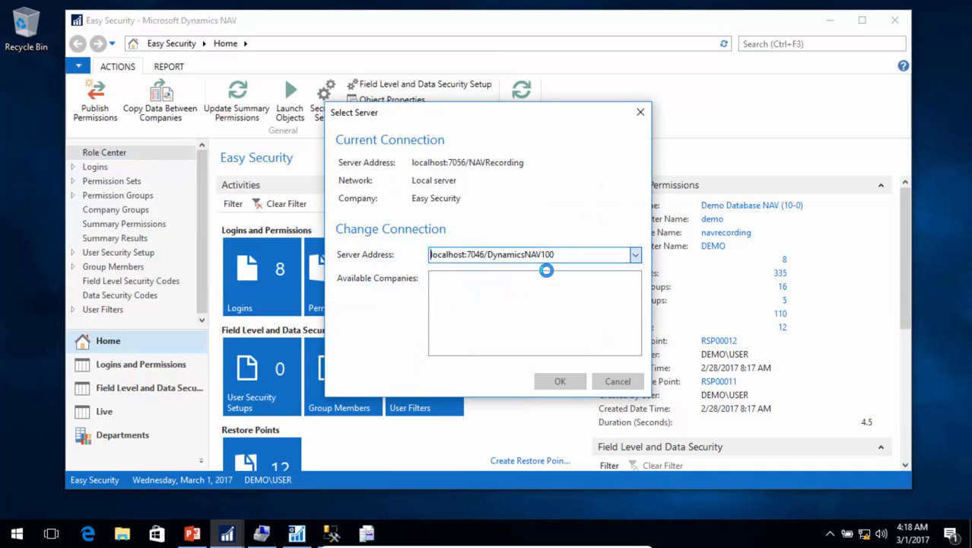
{"action": "left_click", "coordinate": [560, 381]}
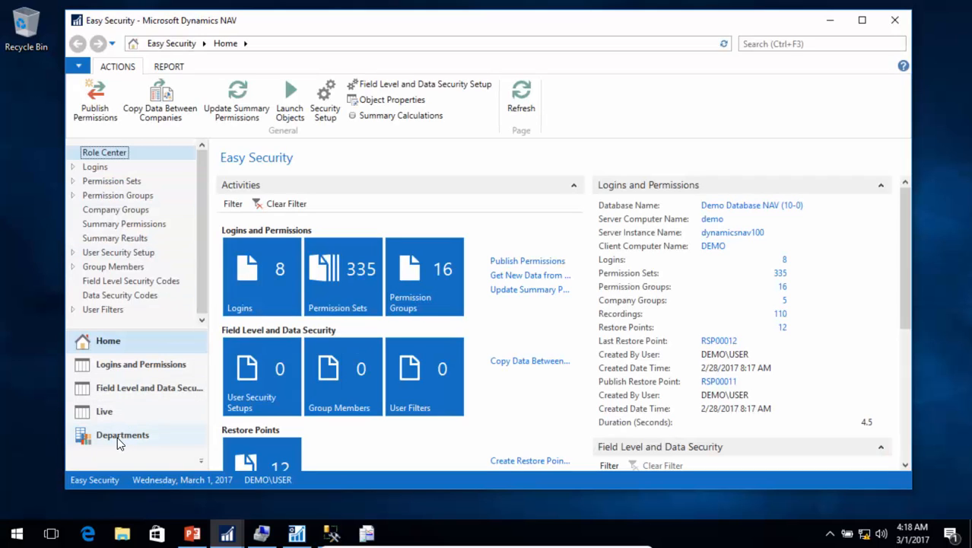
Step: Create a new permission set with ID EDIT CUSTOMER
{"action": "left_click", "coordinate": [128, 184]}
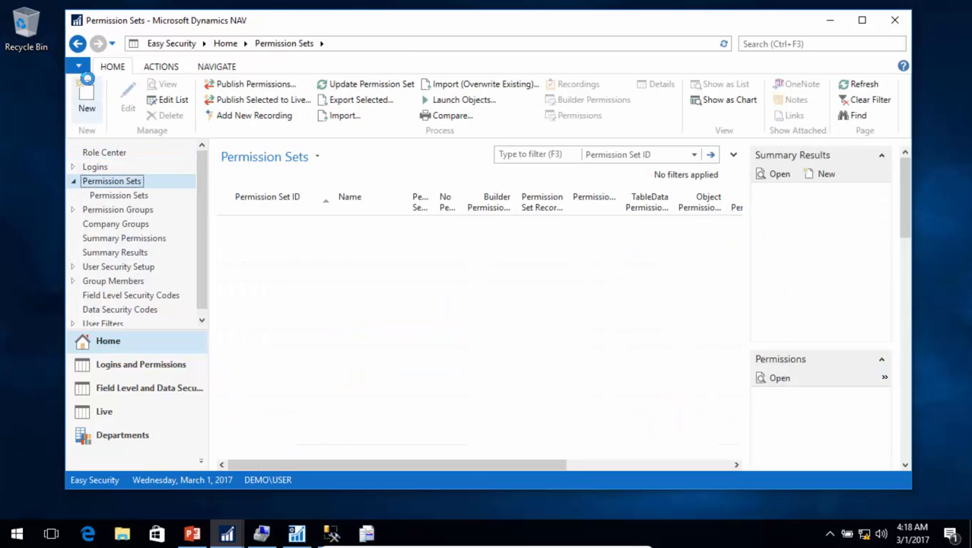
{"action": "left_click", "coordinate": [84, 93]}
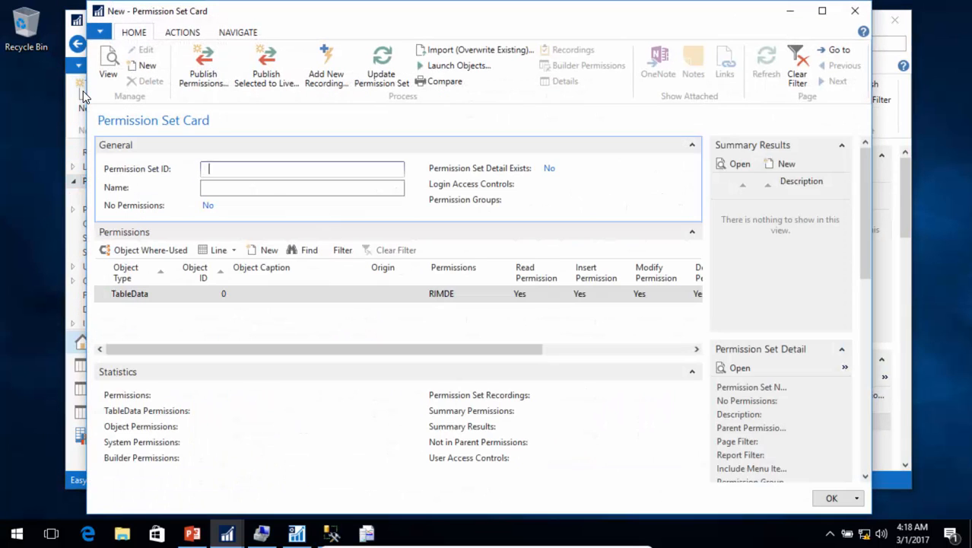
{"action": "type", "text": "edit customer"}
{"action": "key", "text": "Tab"}
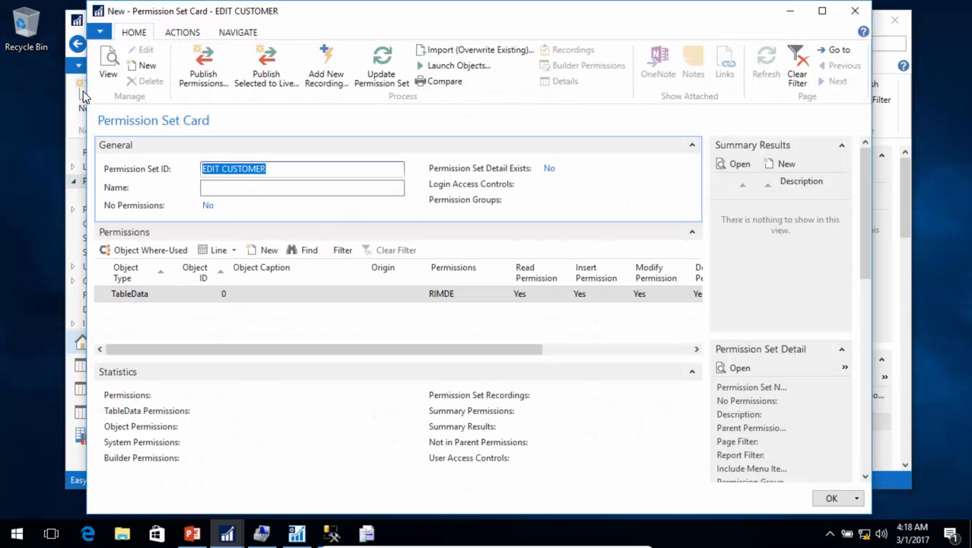
Step: Add a recording from trace file C:\Temp\Edit Customer.xml
{"action": "left_click", "coordinate": [322, 69]}
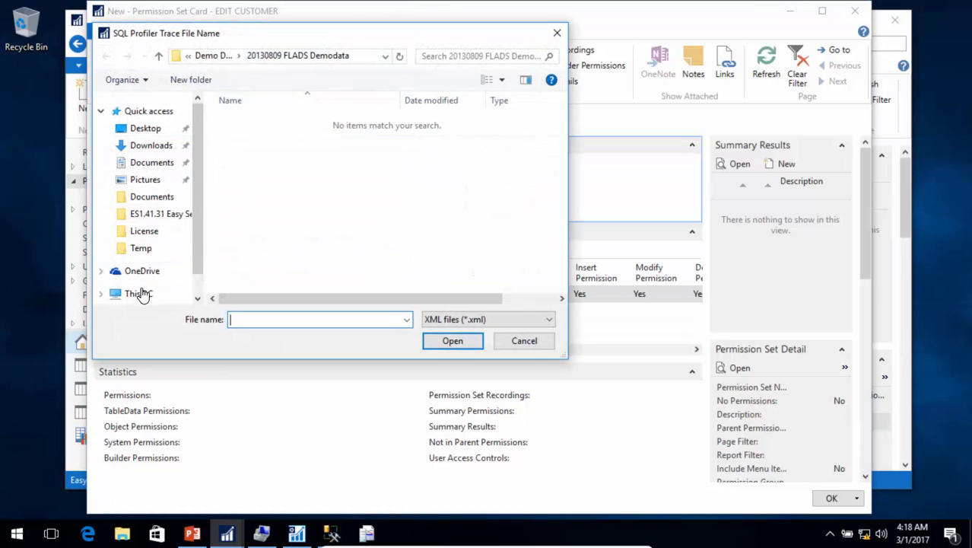
{"action": "left_click", "coordinate": [140, 292]}
{"action": "scroll", "coordinate": [564, 276], "scroll_direction": "down", "scroll_amount": 3}
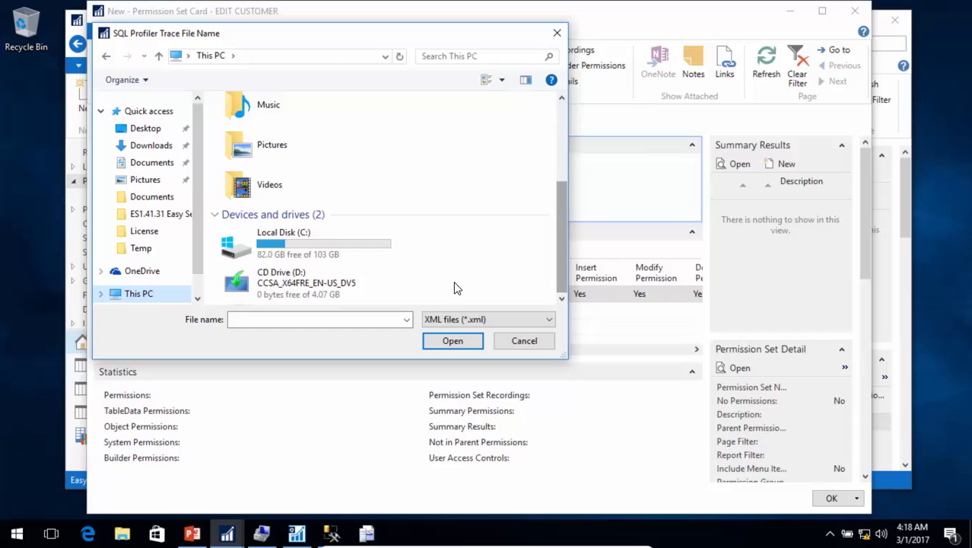
{"action": "double_click", "coordinate": [294, 248]}
{"action": "double_click", "coordinate": [242, 215]}
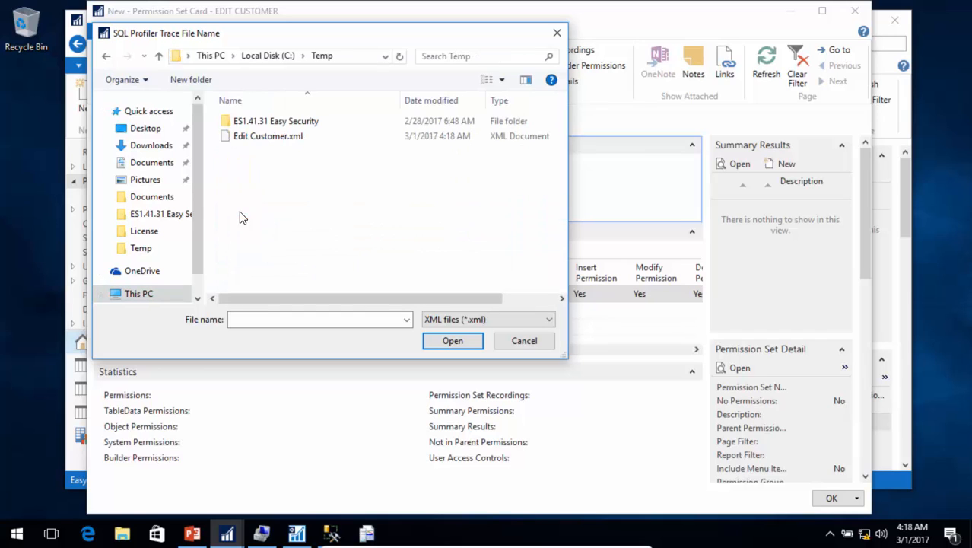
{"action": "left_click", "coordinate": [261, 138]}
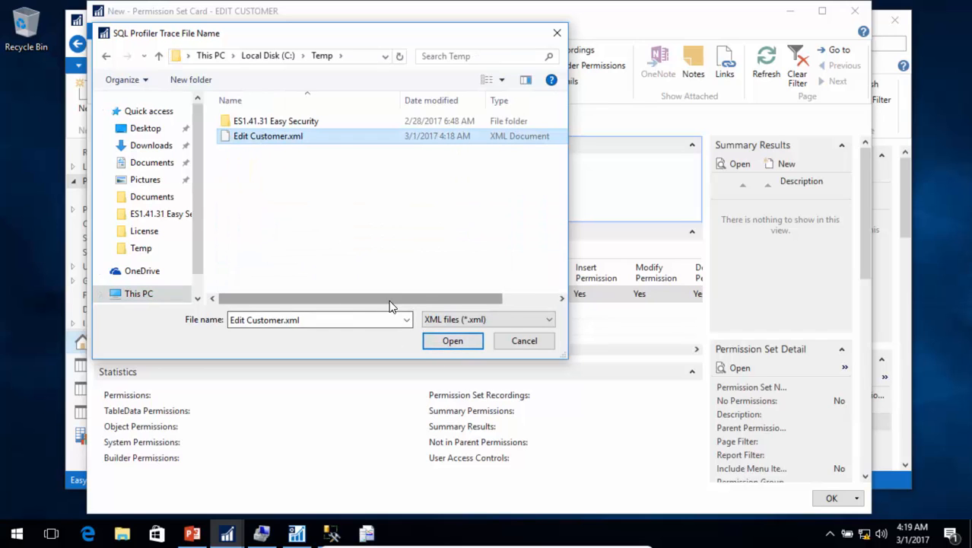
{"action": "left_click_drag", "start_coordinate": [390, 301], "coordinate": [456, 299]}
Step: Import the trace with its trace clients, giving recording REC00001 90 permissions
{"action": "left_click", "coordinate": [449, 340]}
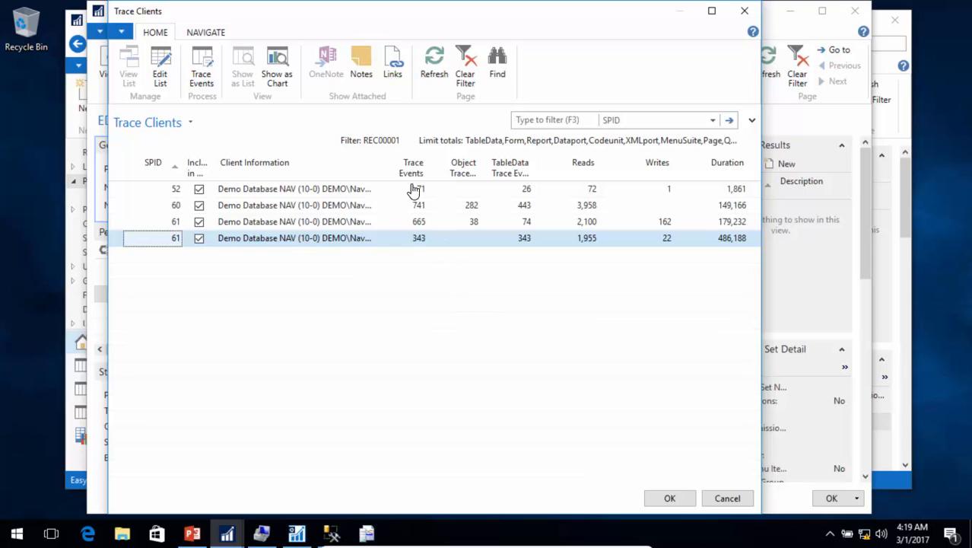
{"action": "left_click", "coordinate": [670, 497]}
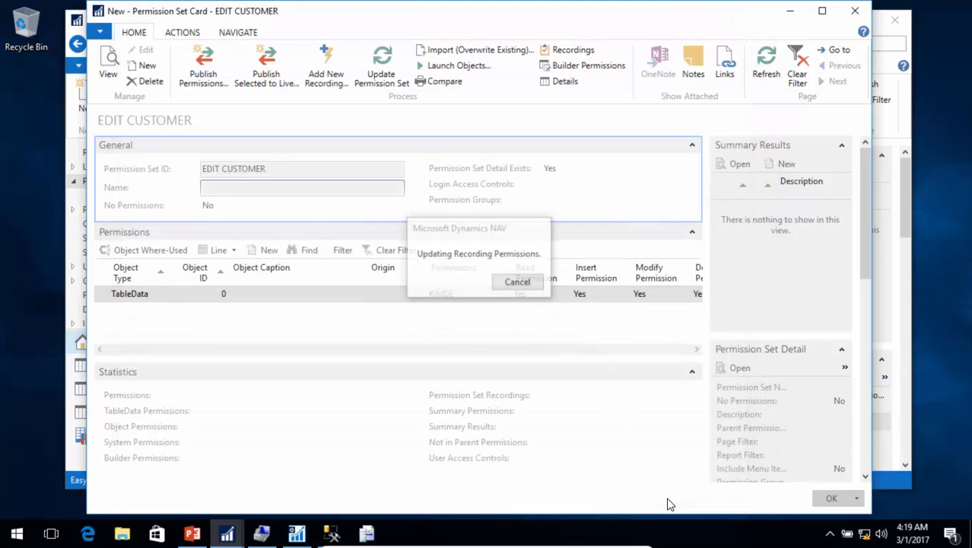
{"action": "left_click", "coordinate": [575, 283]}
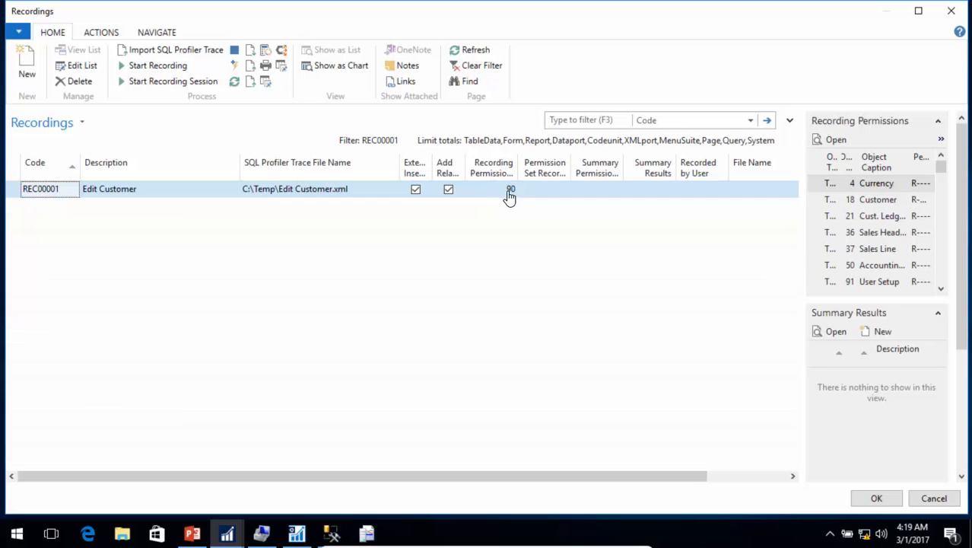
{"action": "left_click", "coordinate": [509, 190]}
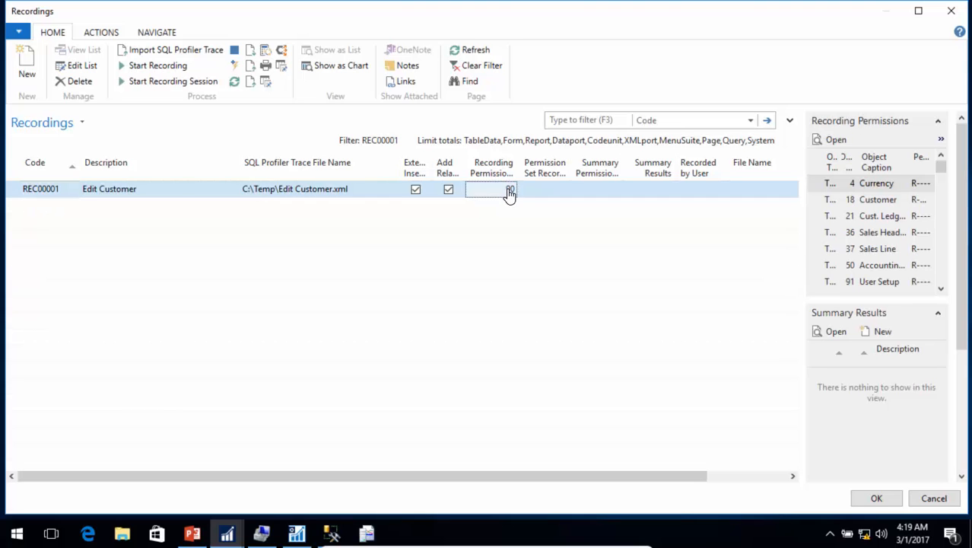
{"action": "left_click", "coordinate": [511, 195]}
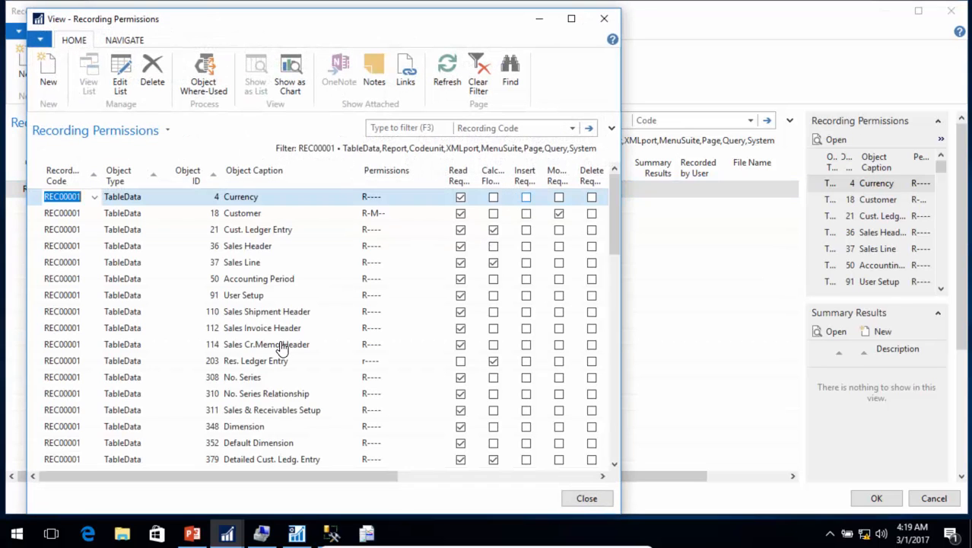
{"action": "scroll", "coordinate": [278, 347], "scroll_direction": "down", "scroll_amount": 5}
{"action": "scroll", "coordinate": [278, 347], "scroll_direction": "down", "scroll_amount": 15}
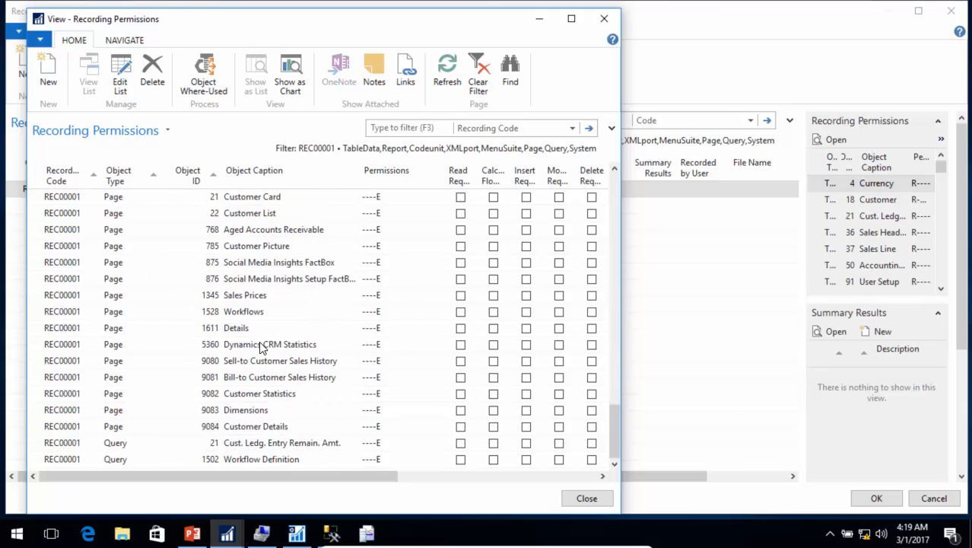
{"action": "scroll", "coordinate": [258, 343], "scroll_direction": "up", "scroll_amount": 7}
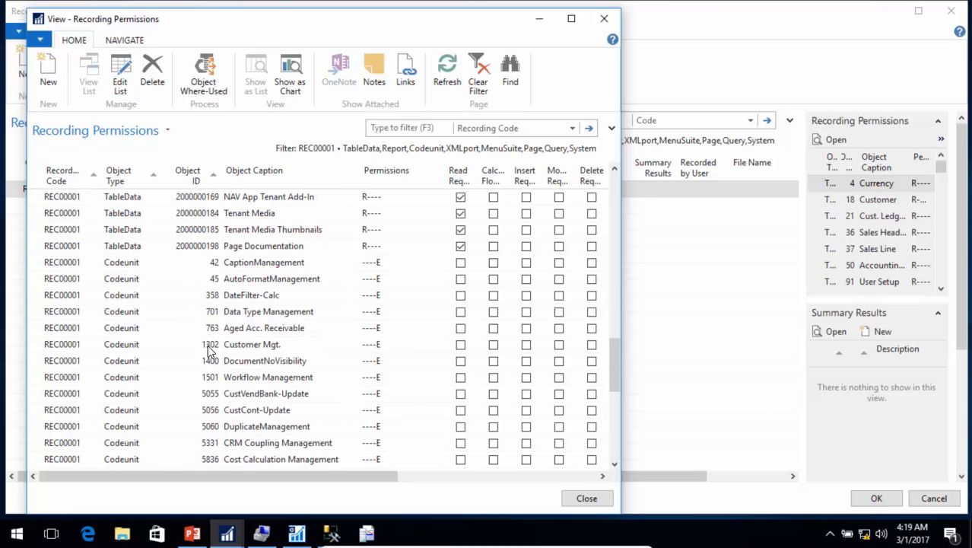
{"action": "scroll", "coordinate": [210, 352], "scroll_direction": "down", "scroll_amount": 5}
{"action": "scroll", "coordinate": [211, 351], "scroll_direction": "down", "scroll_amount": 2}
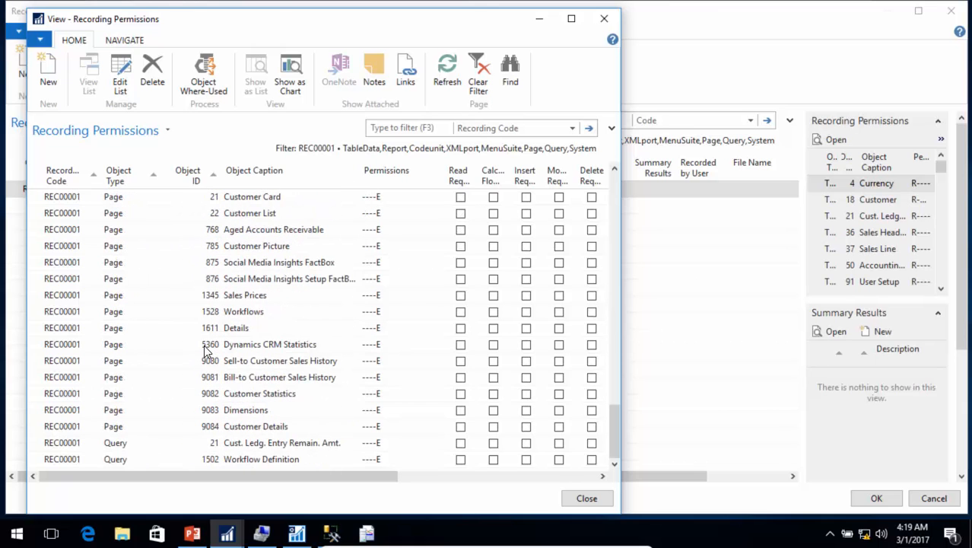
{"action": "scroll", "coordinate": [205, 349], "scroll_direction": "up", "scroll_amount": 2}
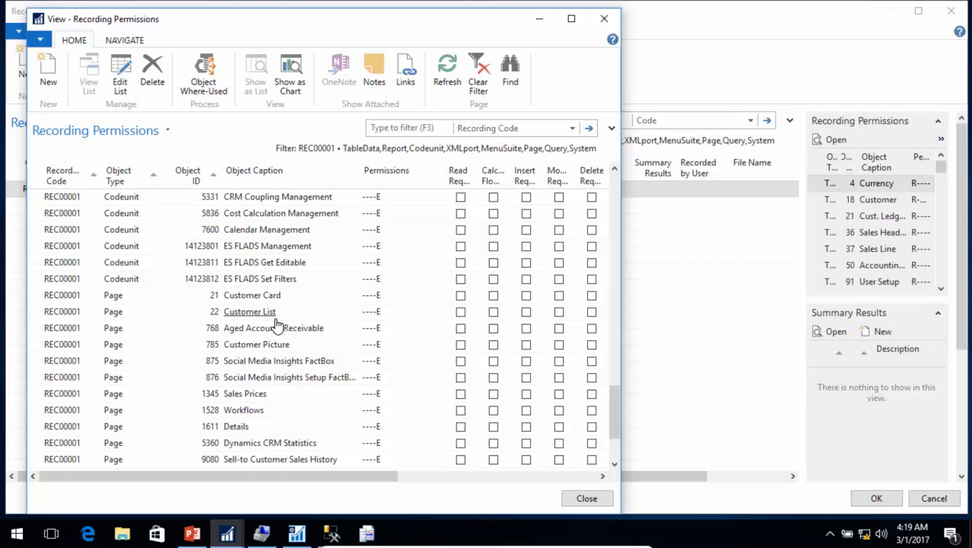
{"action": "scroll", "coordinate": [210, 276], "scroll_direction": "up", "scroll_amount": 4}
{"action": "key", "text": "Escape"}
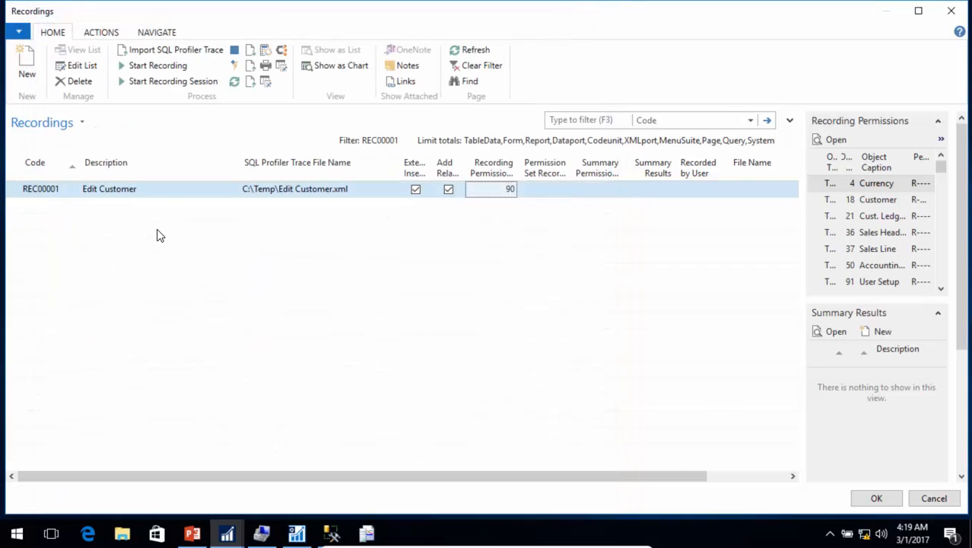
Step: Apply the recording to EDIT CUSTOMER, inserting 159 permissions, and minimize the card
{"action": "left_click", "coordinate": [874, 498]}
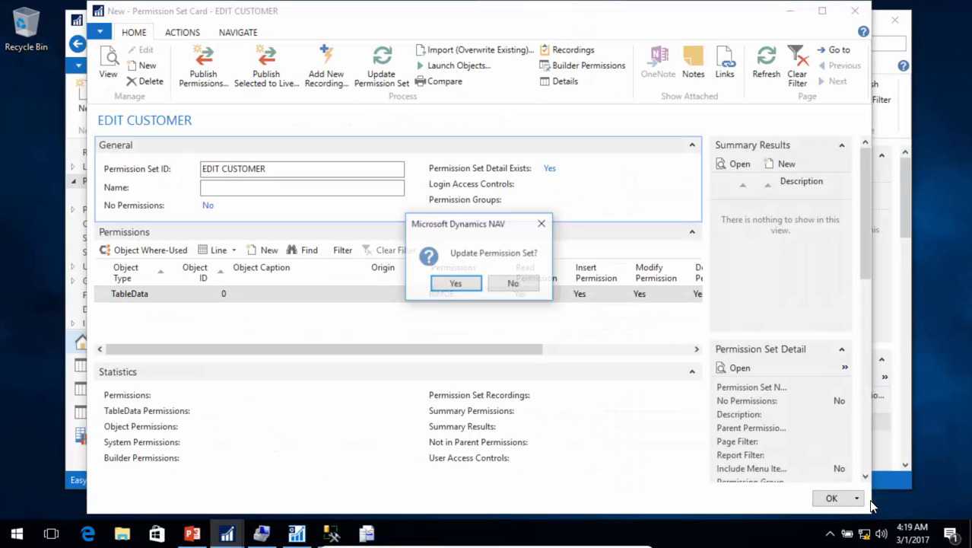
{"action": "left_click", "coordinate": [454, 284]}
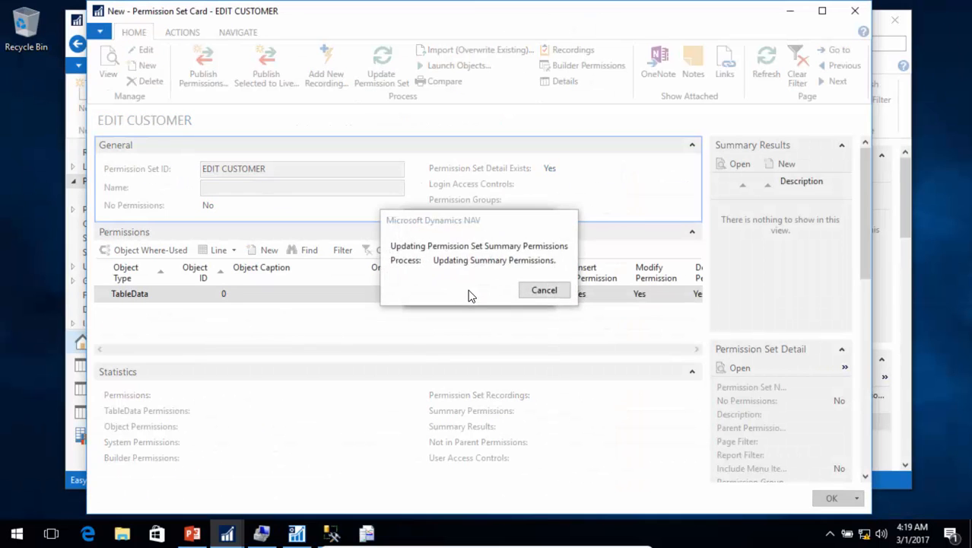
{"action": "left_click", "coordinate": [578, 289]}
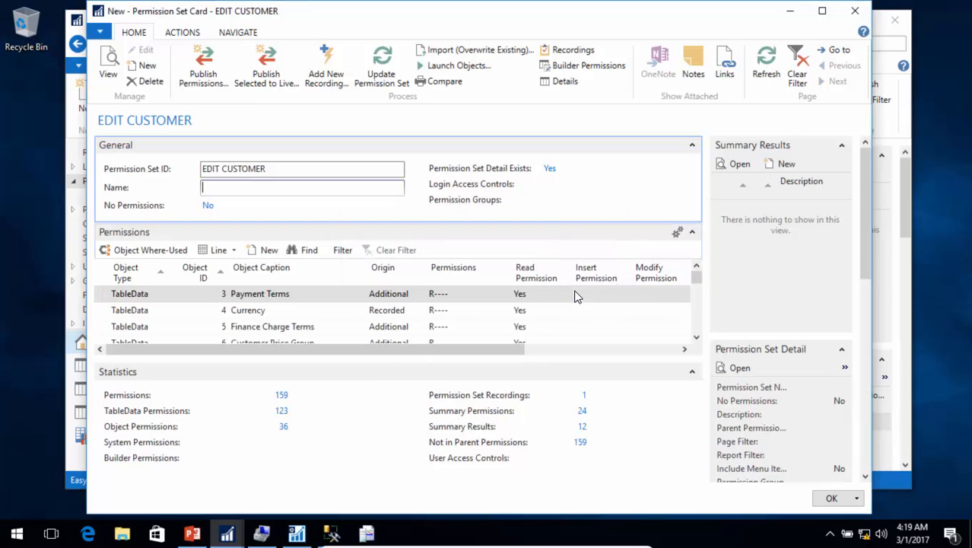
{"action": "left_click", "coordinate": [791, 12]}
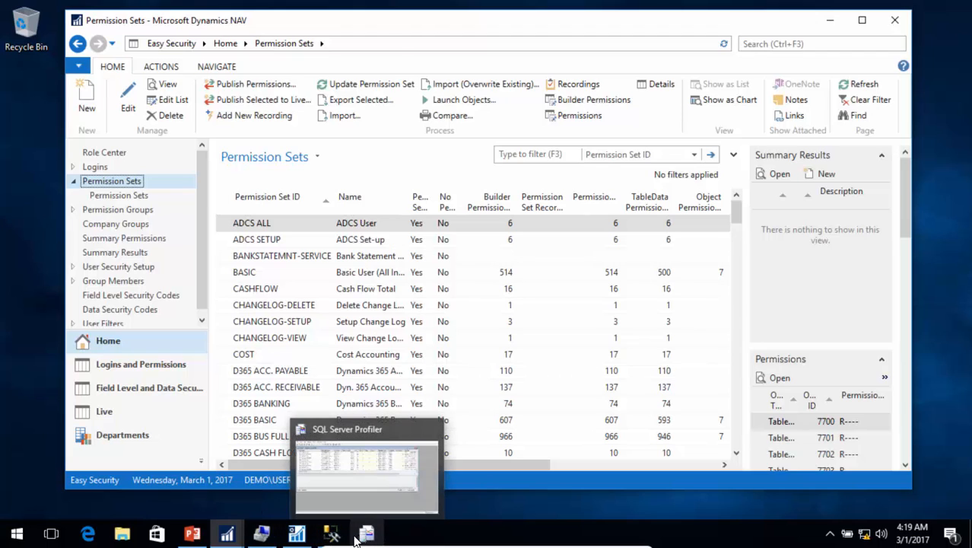
Step: Restart the NAVRecording instance in NAV Server Administration and confirm it
{"action": "left_click", "coordinate": [297, 538]}
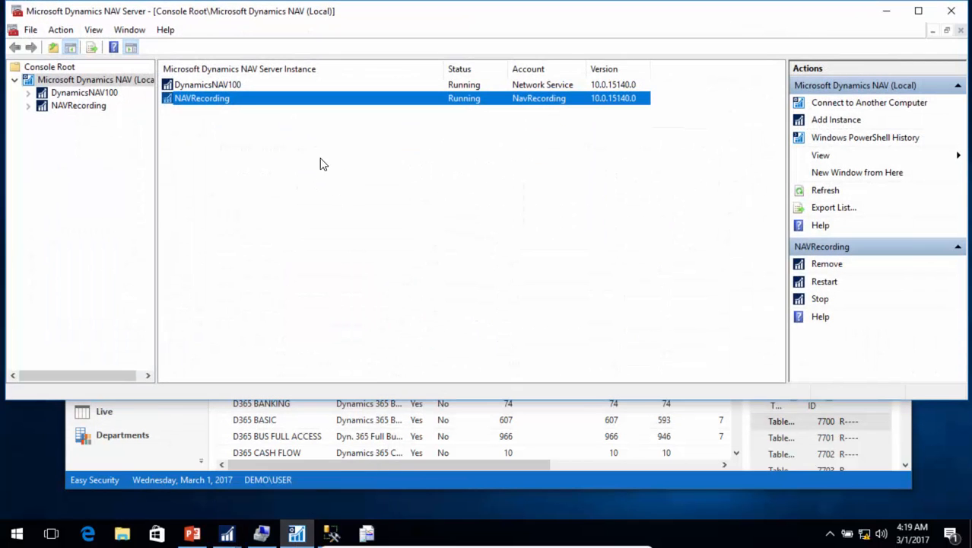
{"action": "right_click", "coordinate": [225, 101]}
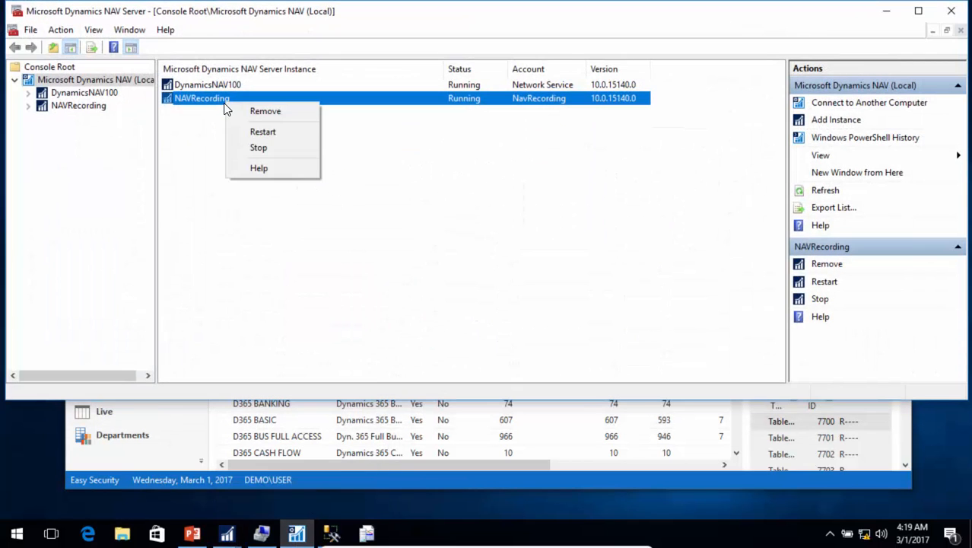
{"action": "left_click", "coordinate": [262, 132]}
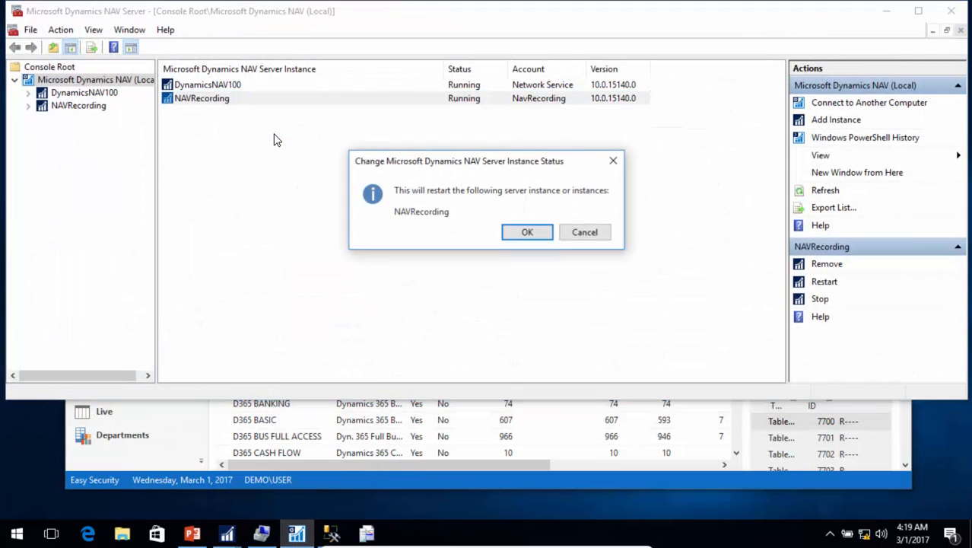
{"action": "left_click", "coordinate": [530, 234]}
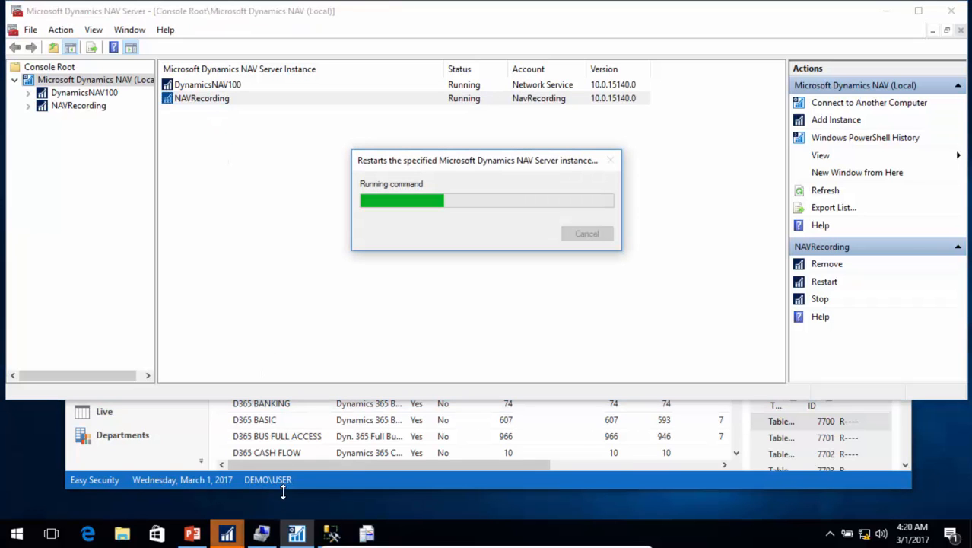
{"action": "mouse_move", "coordinate": [240, 540]}
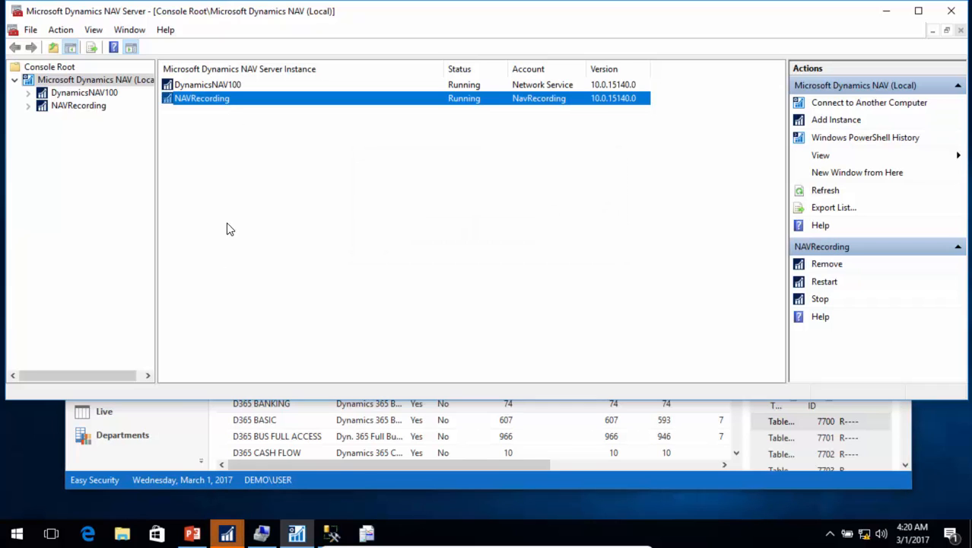
Step: Acknowledge the stopped session in the Customers window and return to the Permission Sets window
{"action": "left_click", "coordinate": [227, 534]}
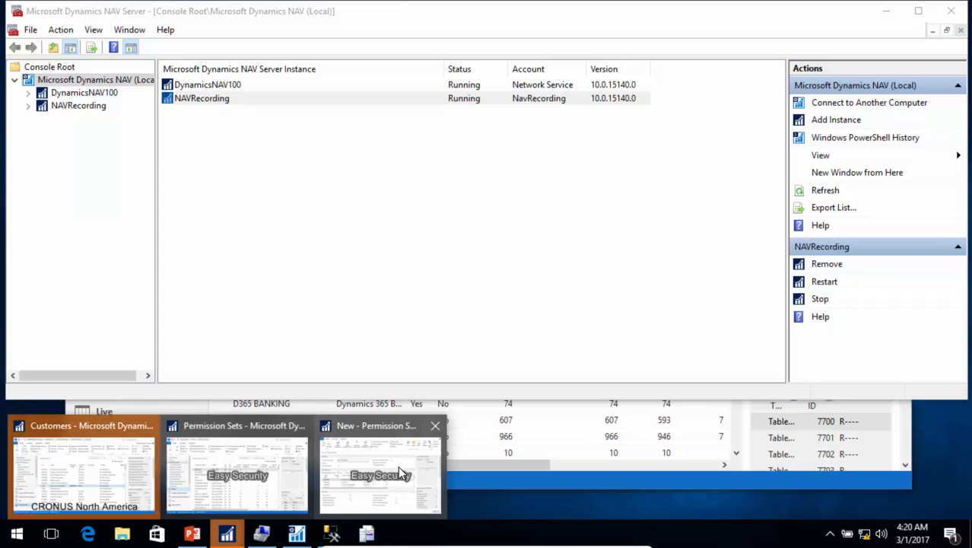
{"action": "left_click", "coordinate": [72, 472]}
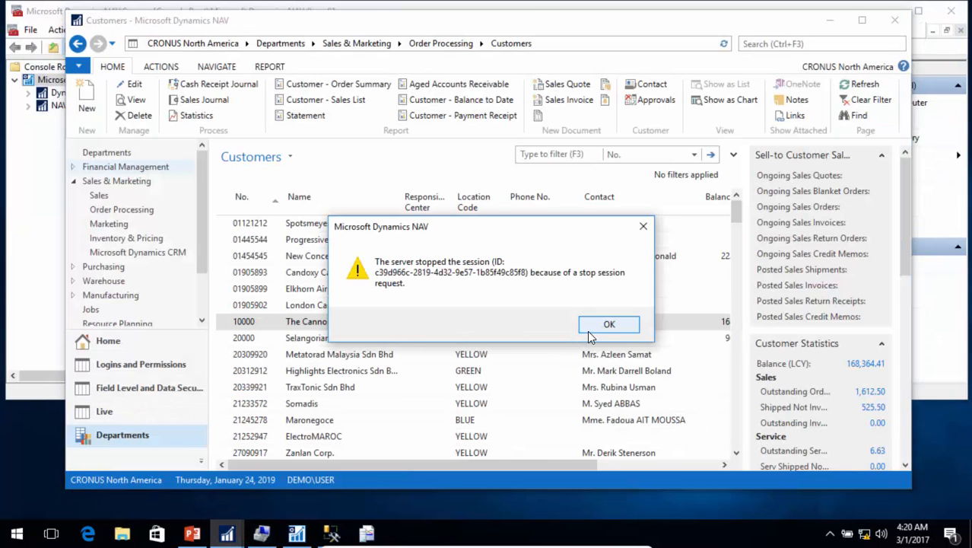
{"action": "left_click", "coordinate": [588, 332]}
{"action": "mouse_move", "coordinate": [227, 534]}
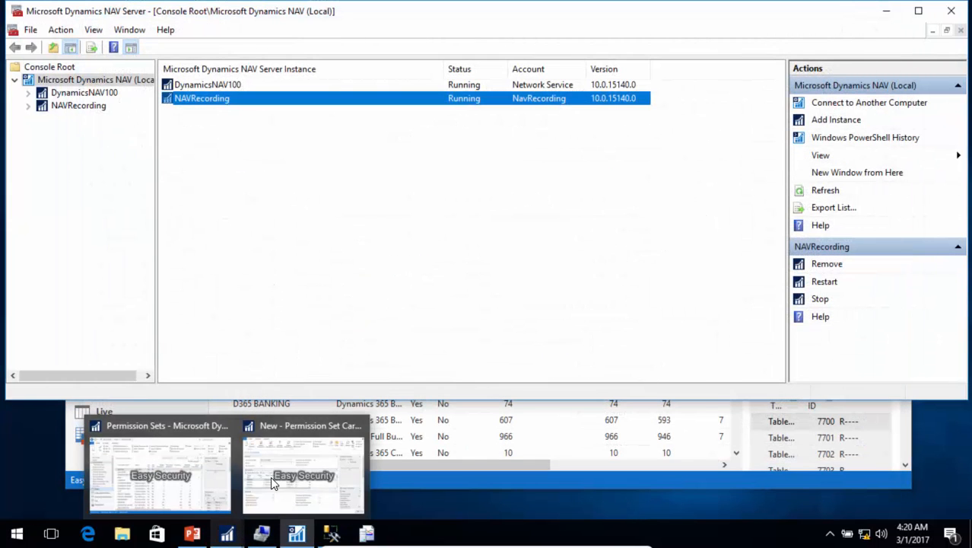
{"action": "left_click", "coordinate": [270, 476]}
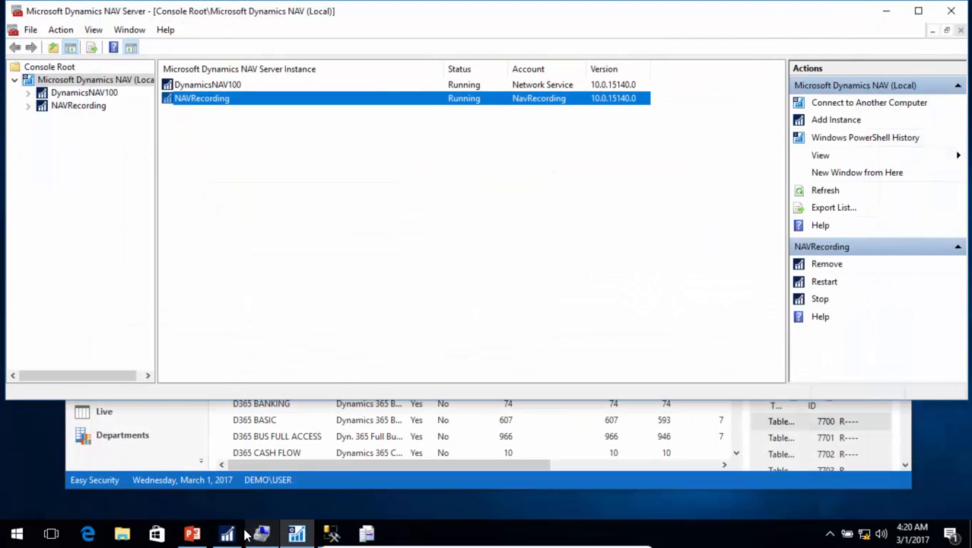
{"action": "left_click", "coordinate": [244, 533]}
Step: Connect the client to localhost:7056/NAVRecording with the CRONUS North America company
{"action": "left_click", "coordinate": [78, 67]}
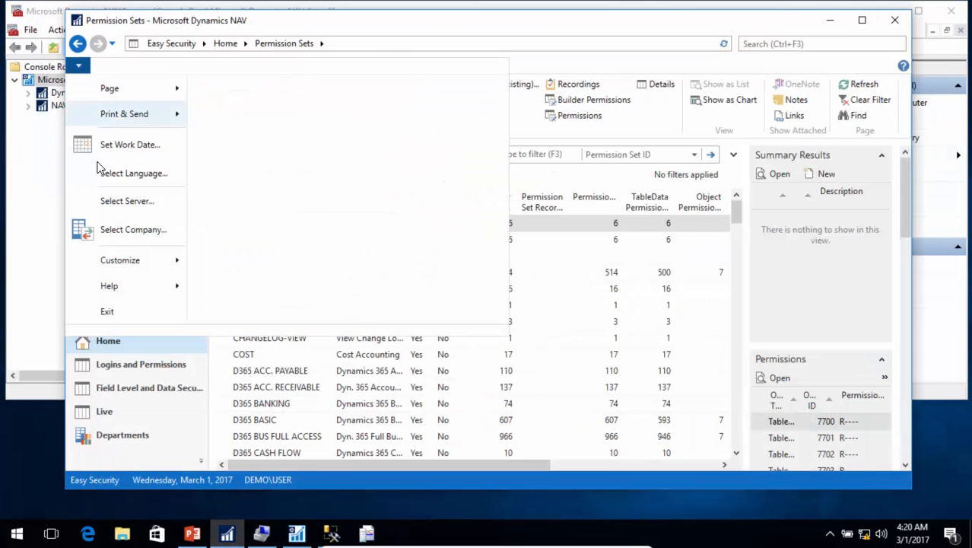
{"action": "left_click", "coordinate": [139, 200]}
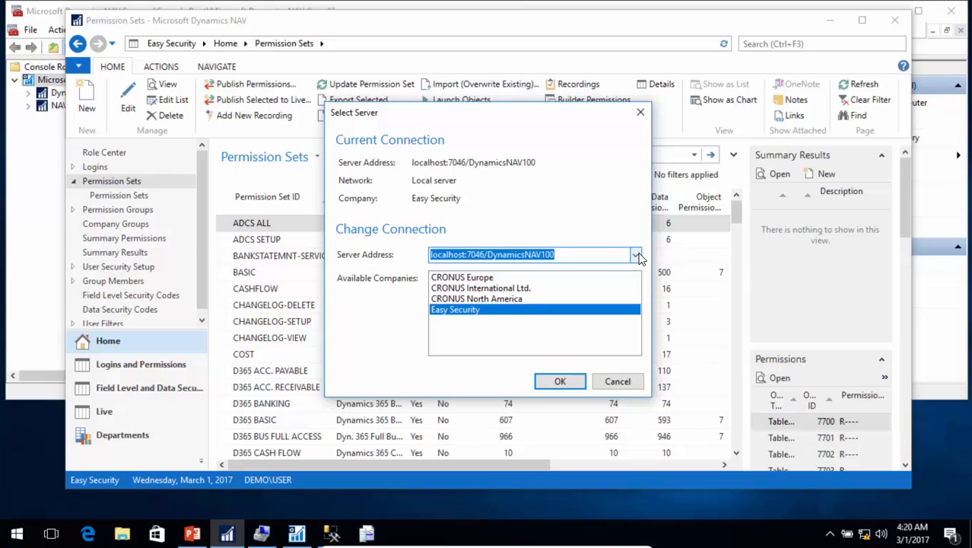
{"action": "left_click", "coordinate": [636, 256]}
{"action": "left_click", "coordinate": [523, 280]}
{"action": "left_click", "coordinate": [487, 299]}
{"action": "left_click", "coordinate": [559, 383]}
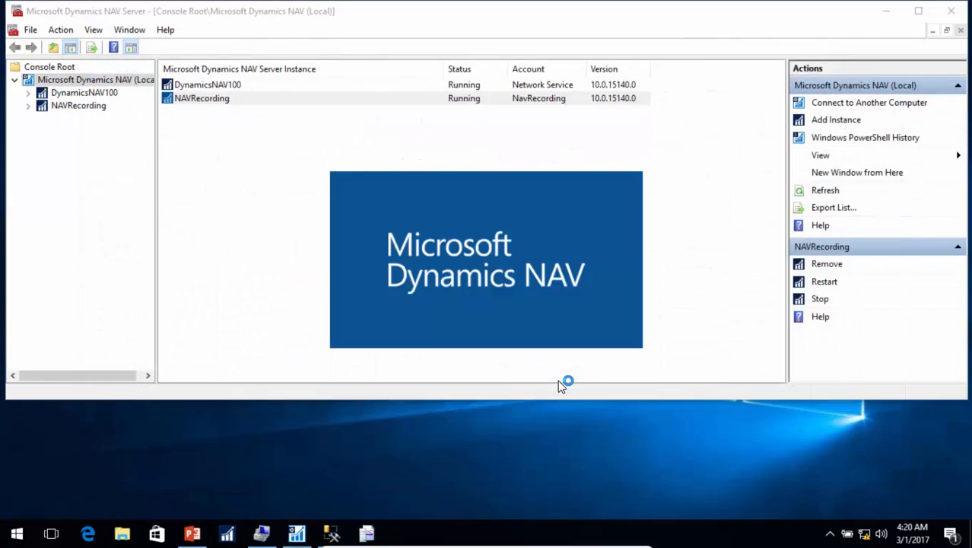